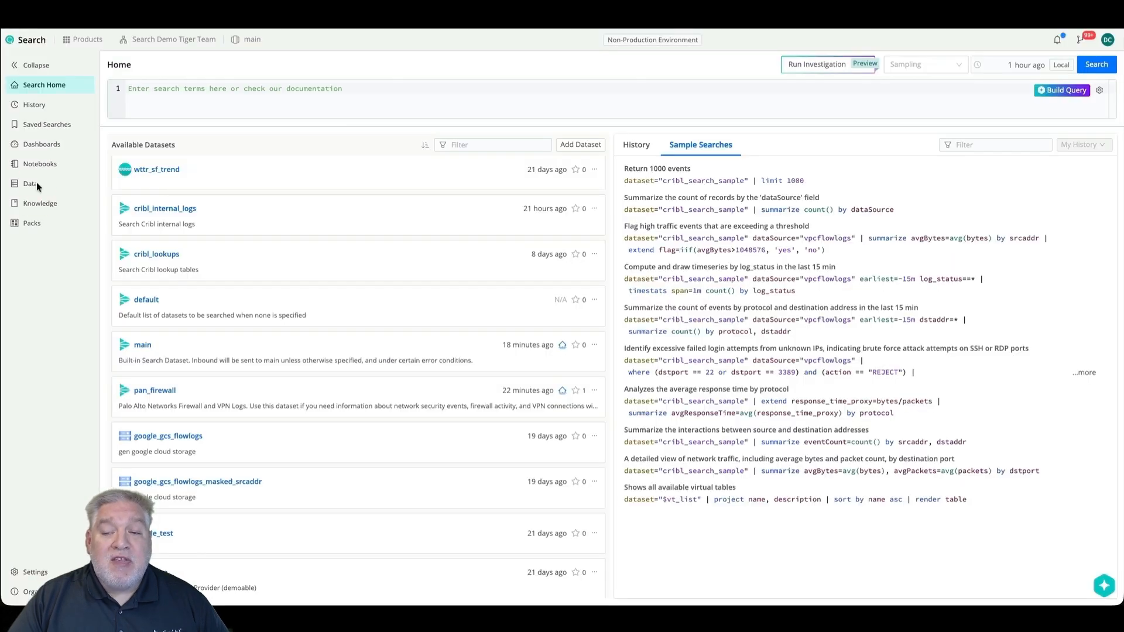
- Open the Engines list in the data configurations
{"action": "left_click", "coordinate": [36, 181]}
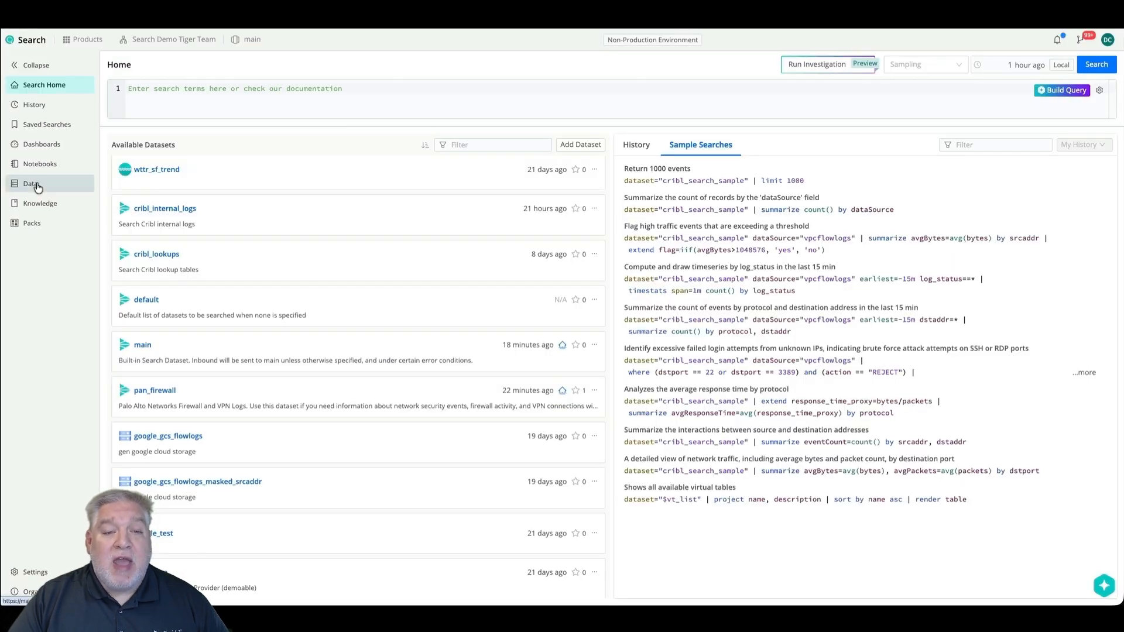
{"action": "left_click", "coordinate": [174, 83]}
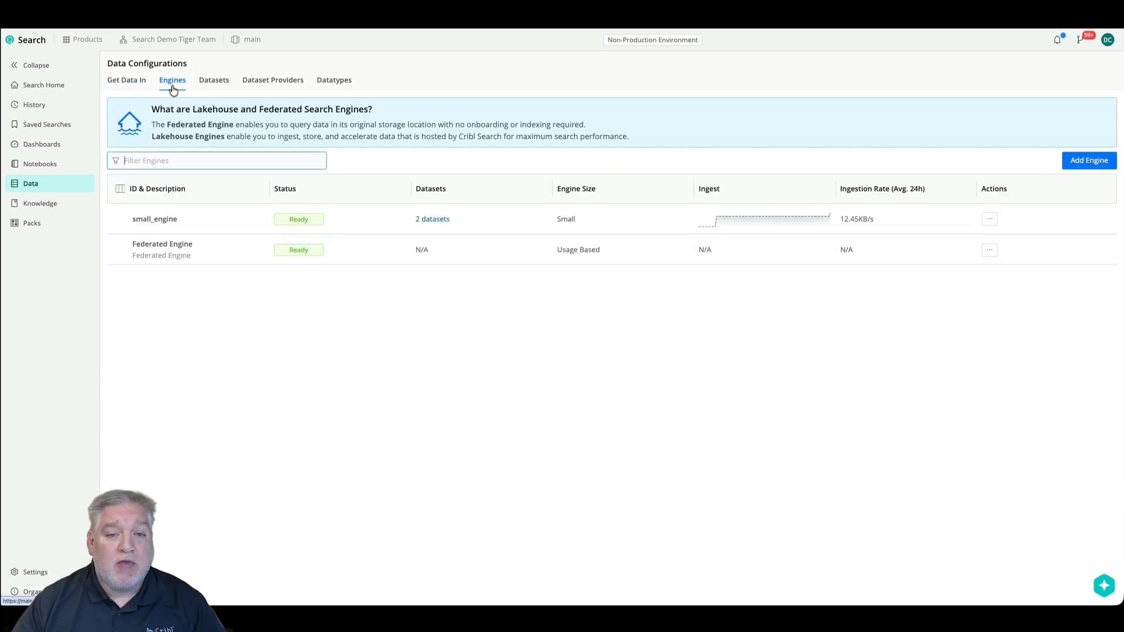
- Try filling in a new engine with ID new_engine and size Small, and discard the draft
{"action": "left_click", "coordinate": [1071, 160]}
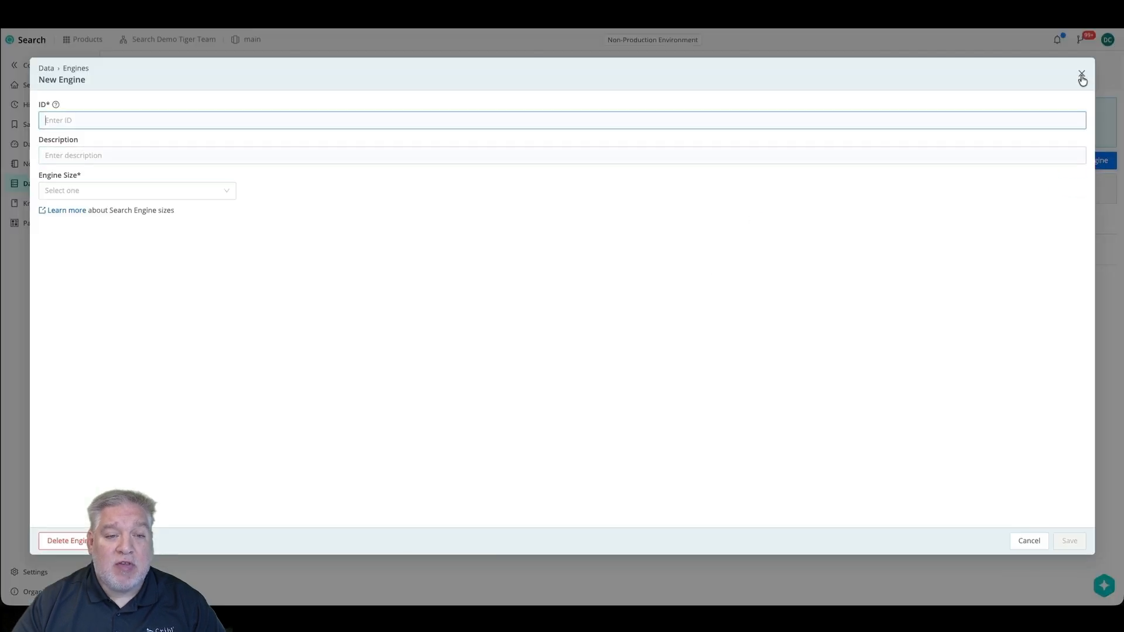
{"action": "type", "text": "new_engine"}
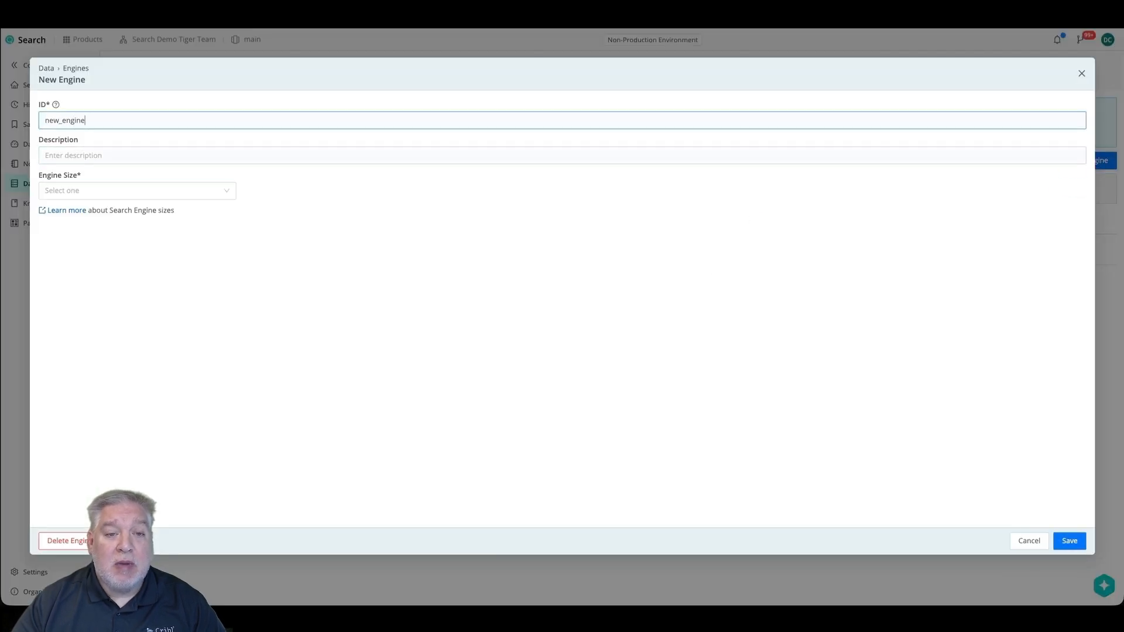
{"action": "left_click", "coordinate": [135, 191]}
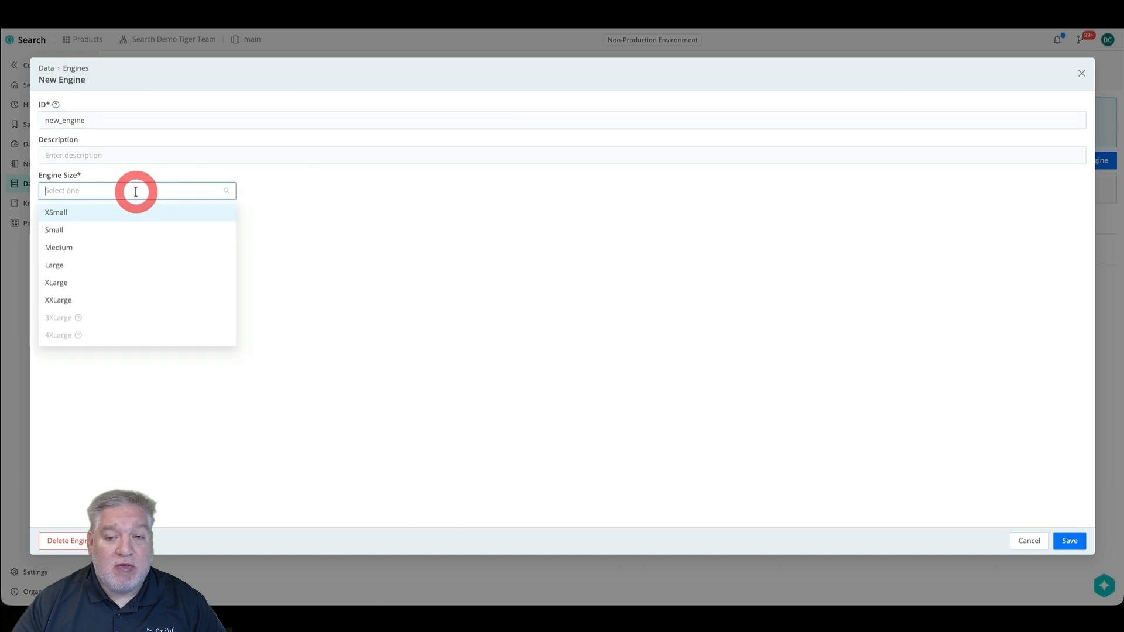
{"action": "left_click", "coordinate": [96, 214]}
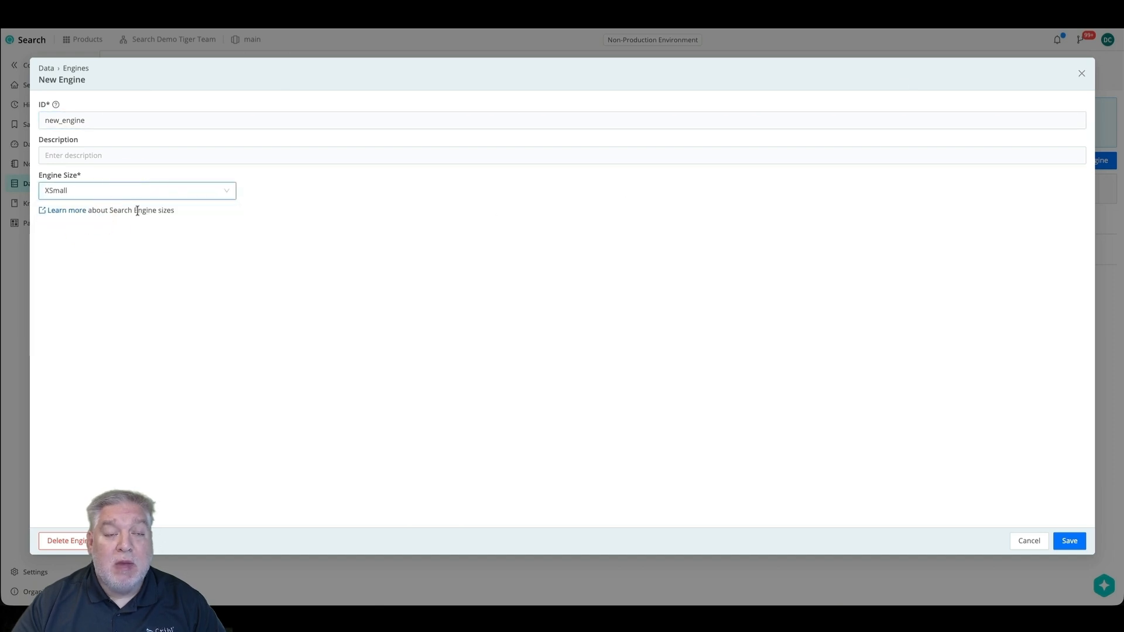
{"action": "left_click", "coordinate": [141, 194]}
{"action": "left_click", "coordinate": [74, 228]}
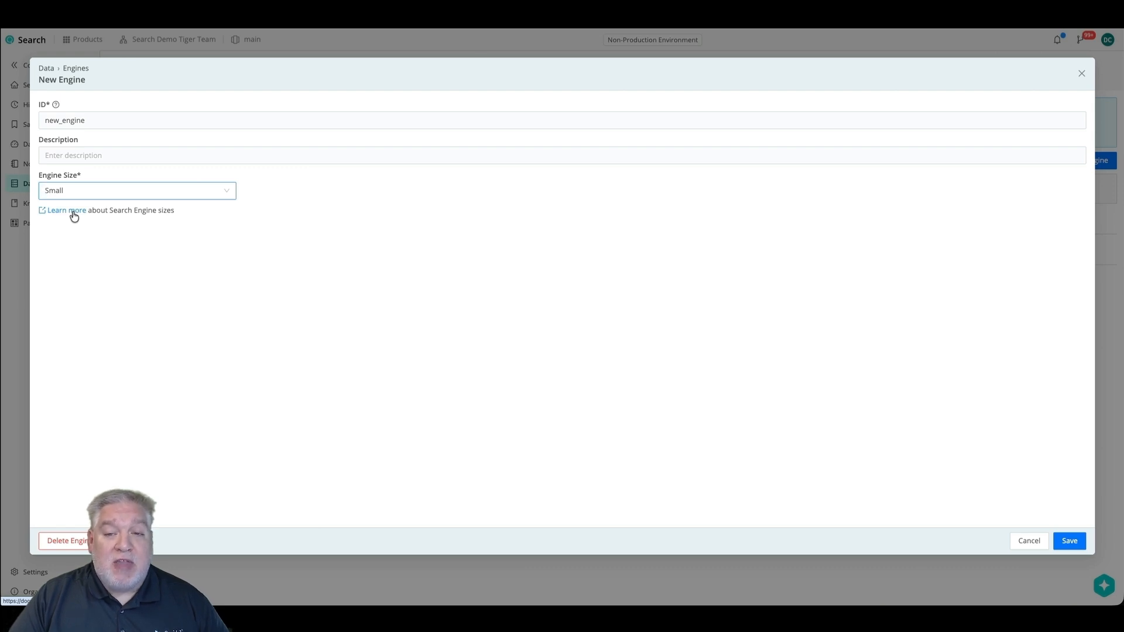
{"action": "left_click", "coordinate": [1011, 542]}
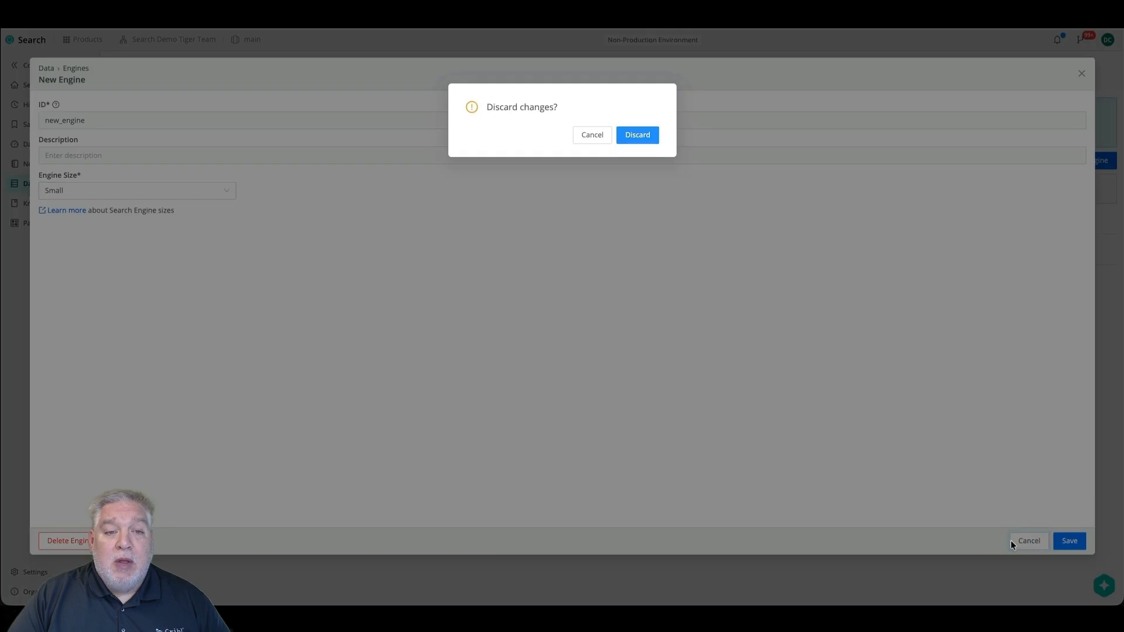
{"action": "left_click", "coordinate": [637, 136]}
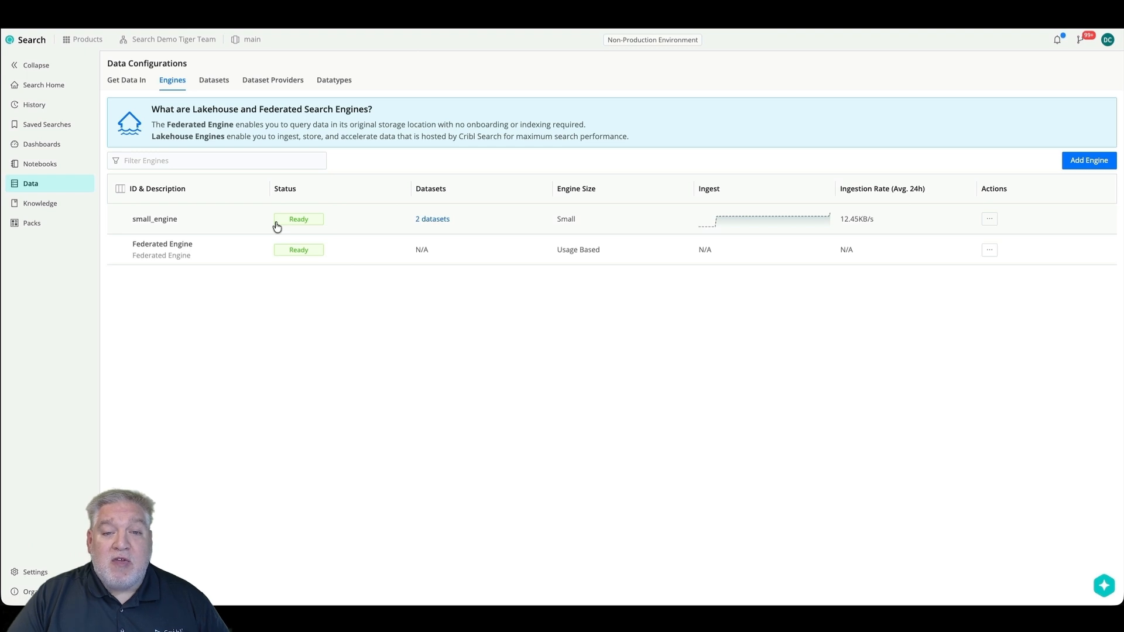
- Examine the small_engine entry's status, datasets, size and ingest history
{"action": "left_click", "coordinate": [440, 225]}
{"action": "left_click", "coordinate": [552, 320]}
{"action": "mouse_move", "coordinate": [715, 228]}
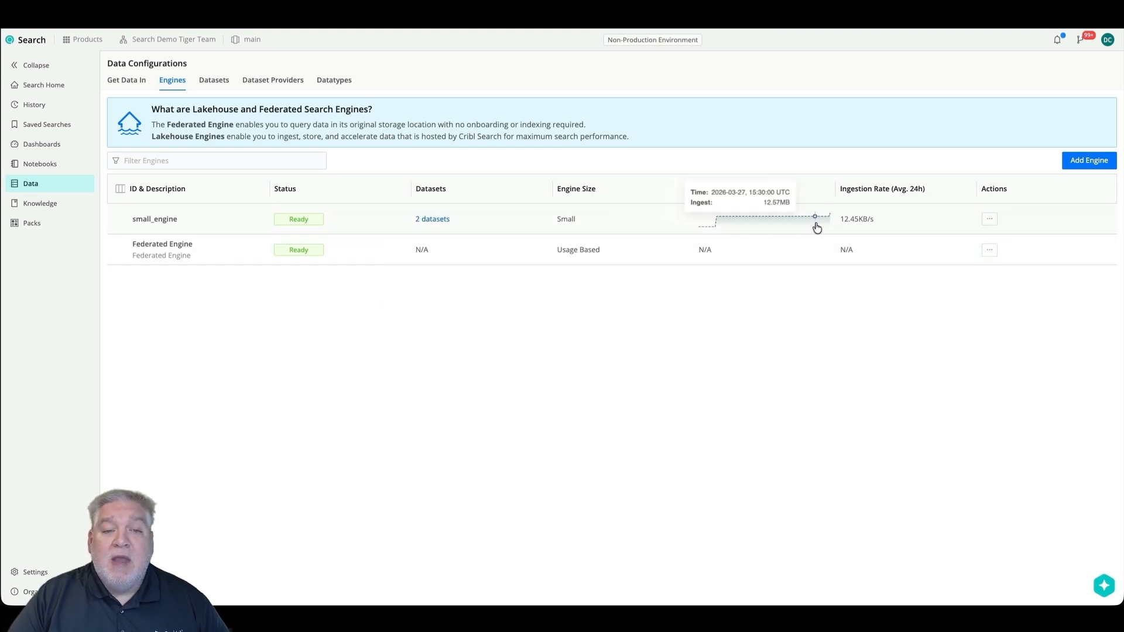
{"action": "left_click", "coordinate": [728, 332]}
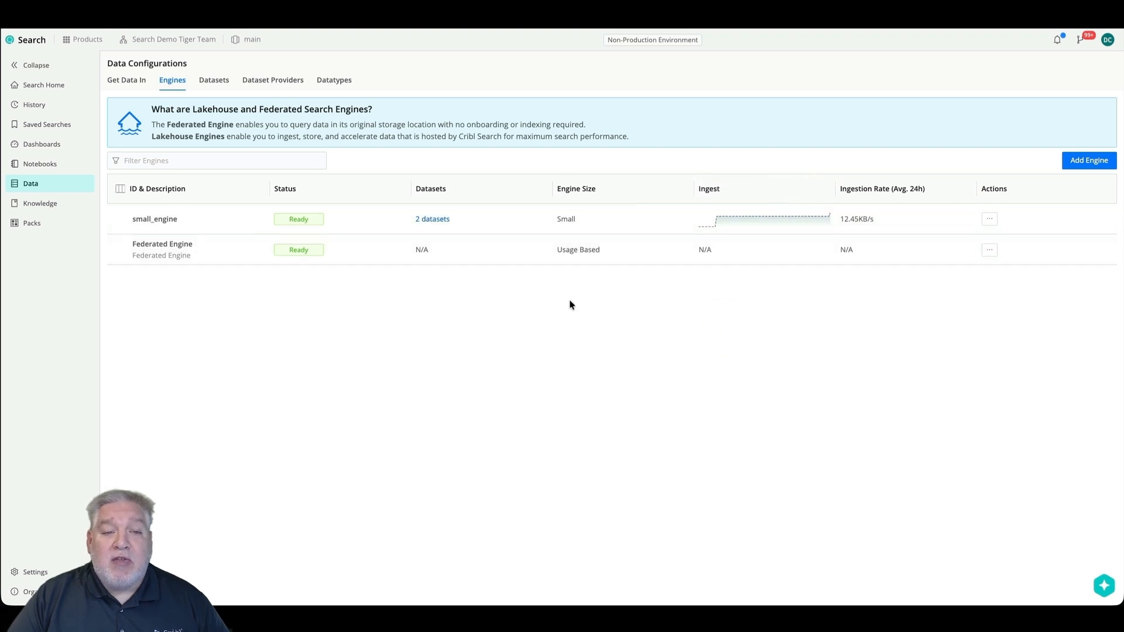
- Add a Syslog source with the ID new_syslog_source, keeping the default TCP port, and save it
{"action": "left_click", "coordinate": [137, 84]}
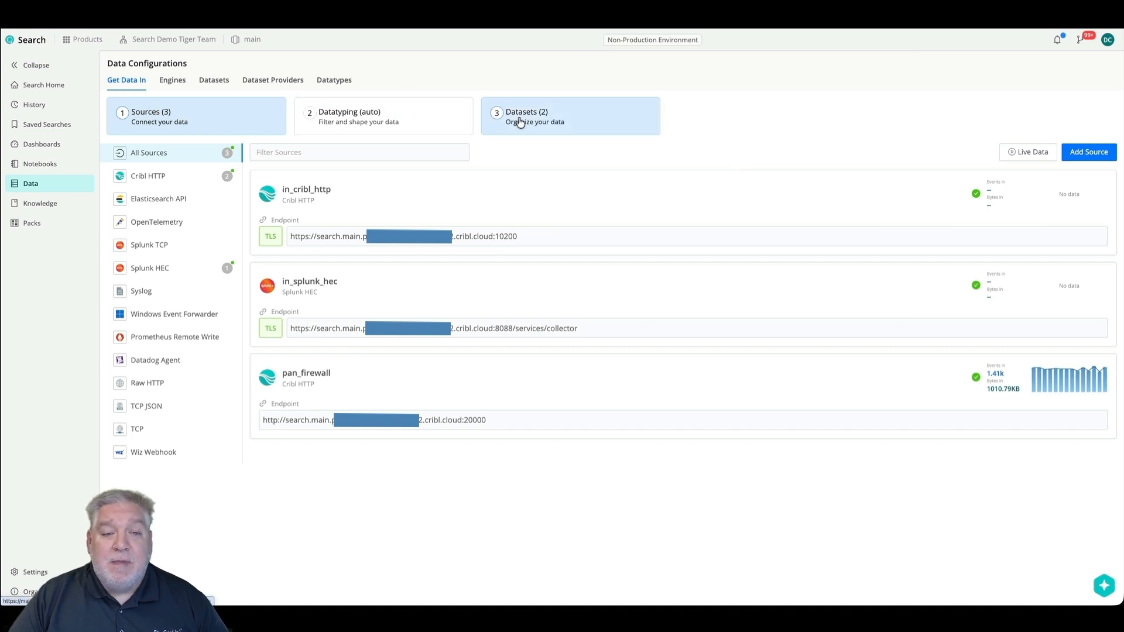
{"action": "left_click", "coordinate": [1076, 152]}
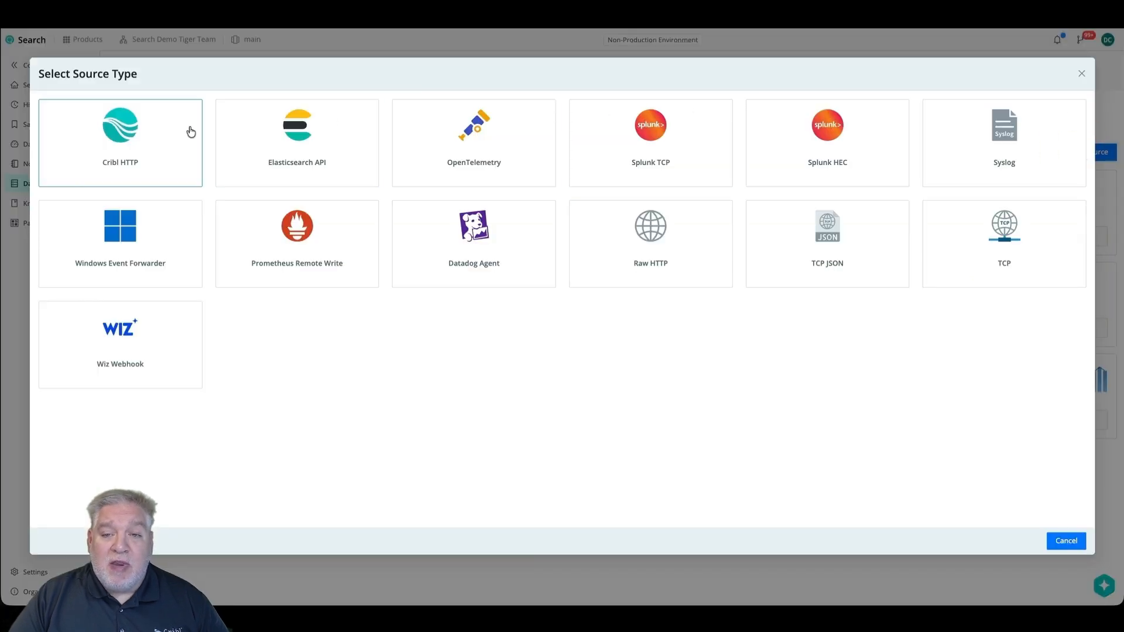
{"action": "left_click", "coordinate": [960, 140]}
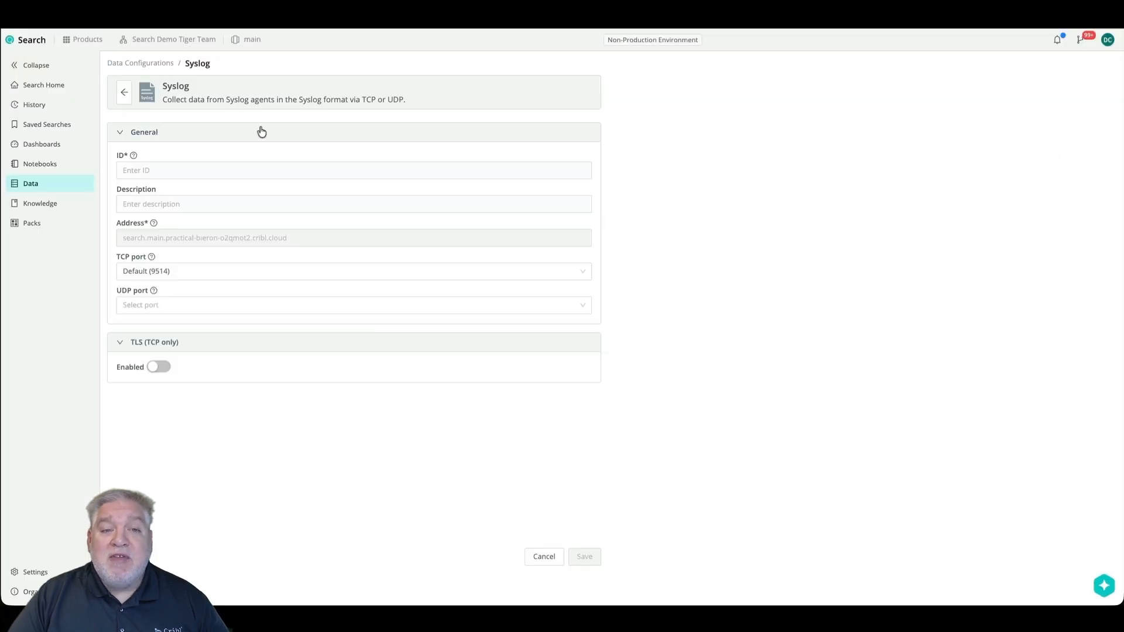
{"action": "left_click", "coordinate": [185, 167]}
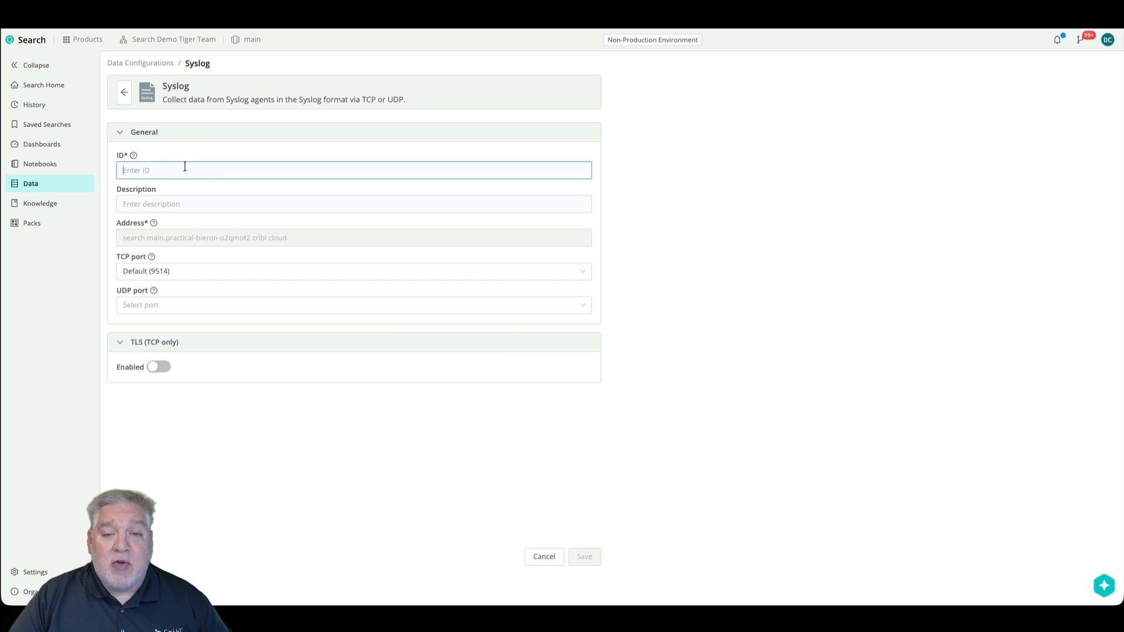
{"action": "type", "text": "new"}
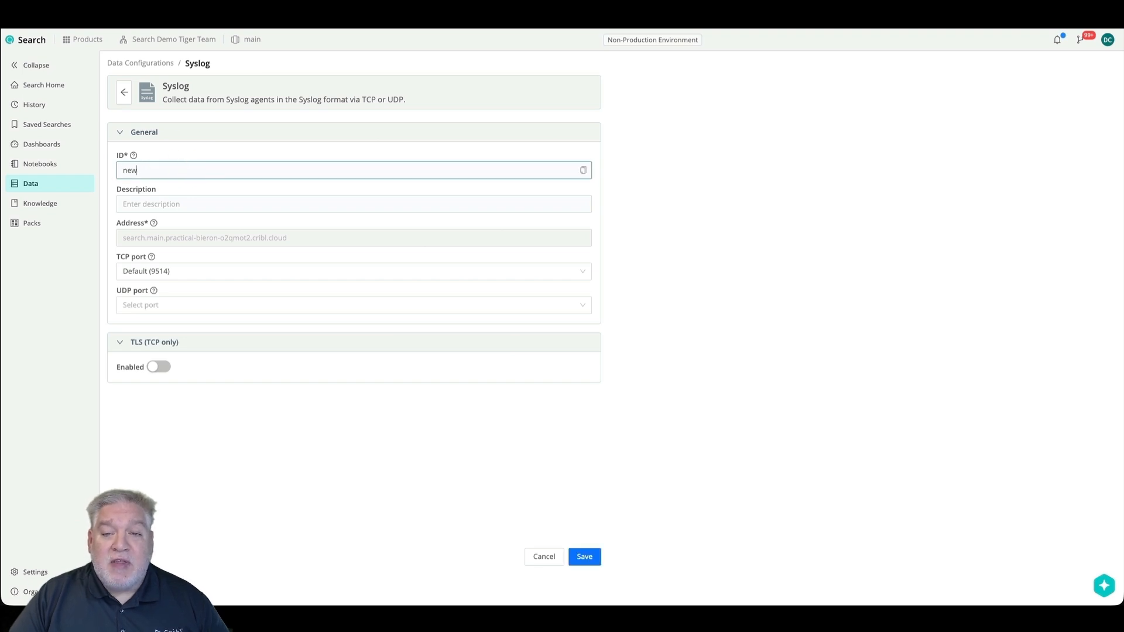
{"action": "type", "text": "_syslog_source"}
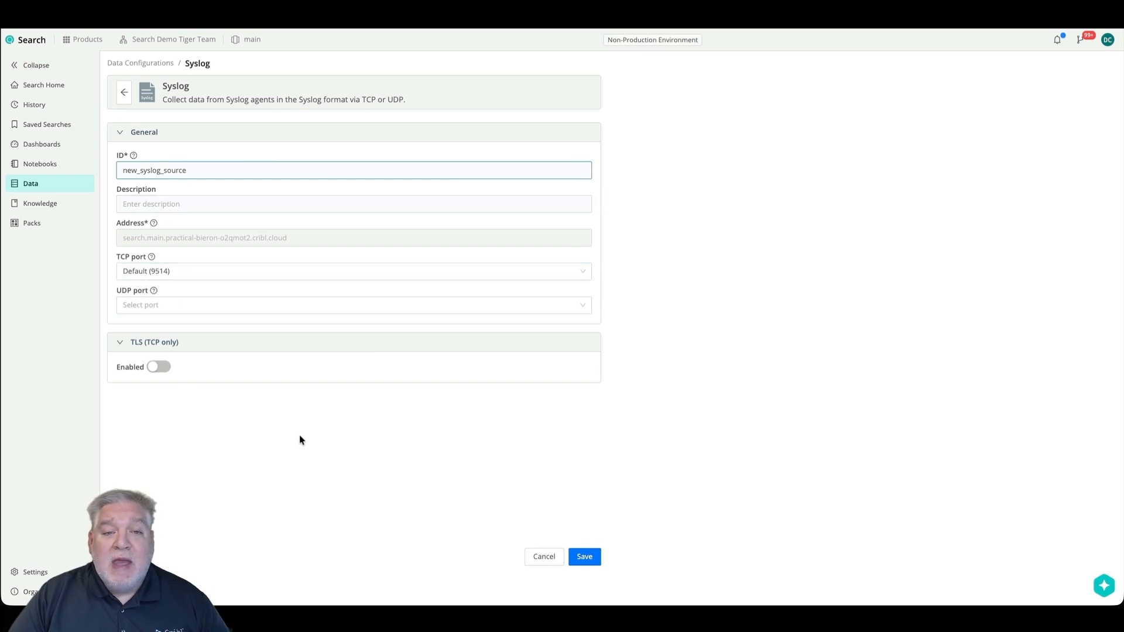
{"action": "left_click", "coordinate": [583, 557]}
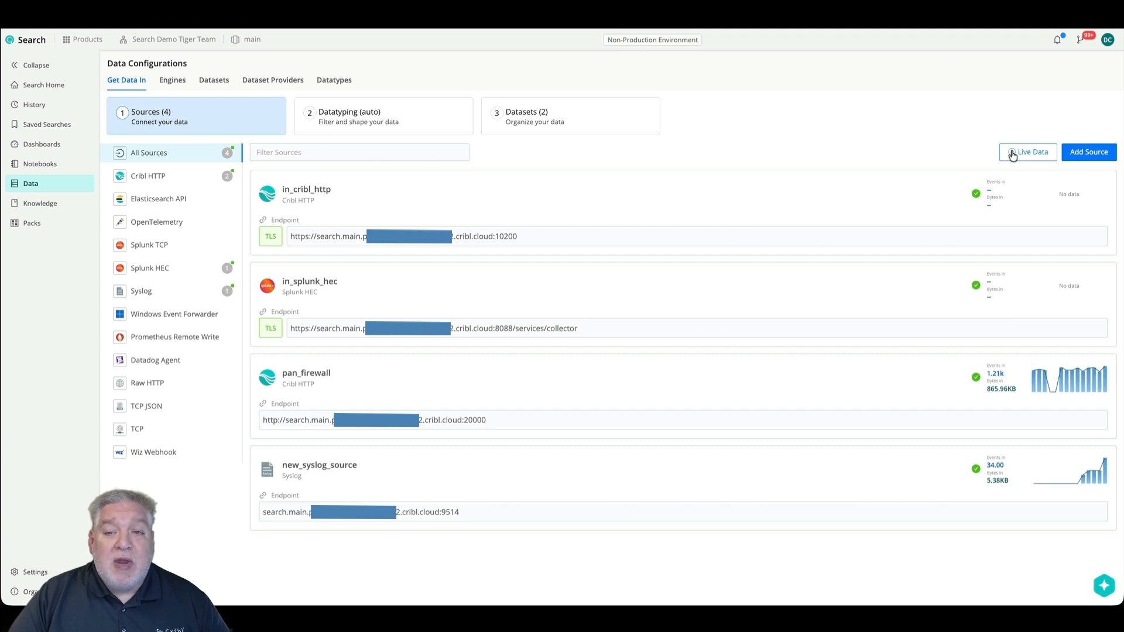
- Capture live data from new_syslog_source only and inspect the fields of a captured event
{"action": "left_click", "coordinate": [1012, 154]}
{"action": "left_click", "coordinate": [224, 156]}
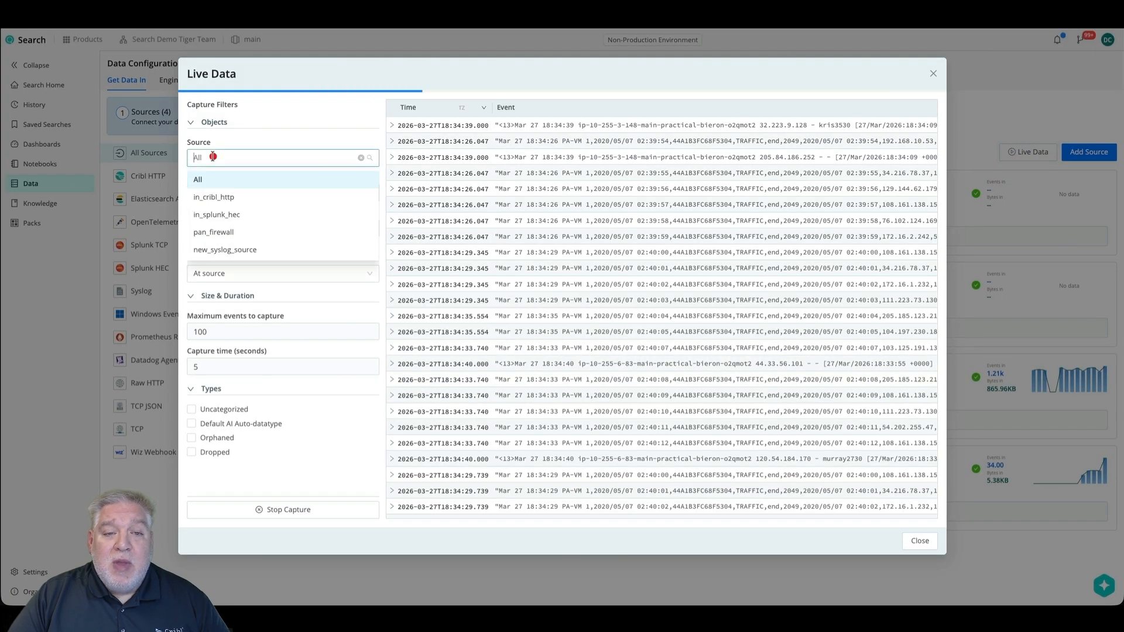
{"action": "left_click", "coordinate": [225, 251]}
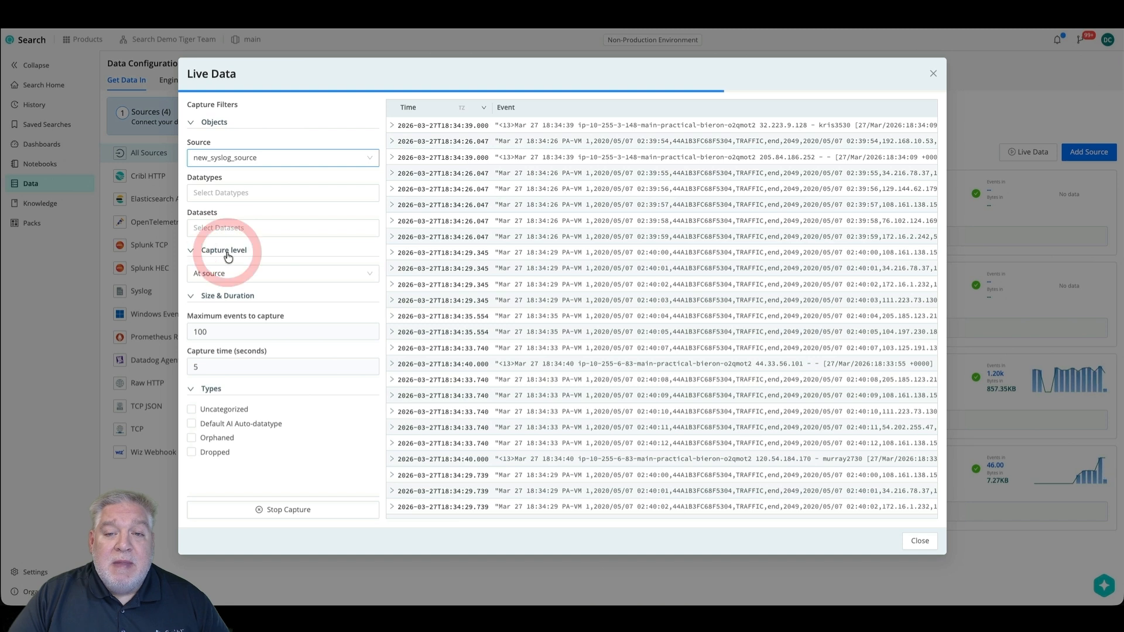
{"action": "left_click", "coordinate": [298, 509]}
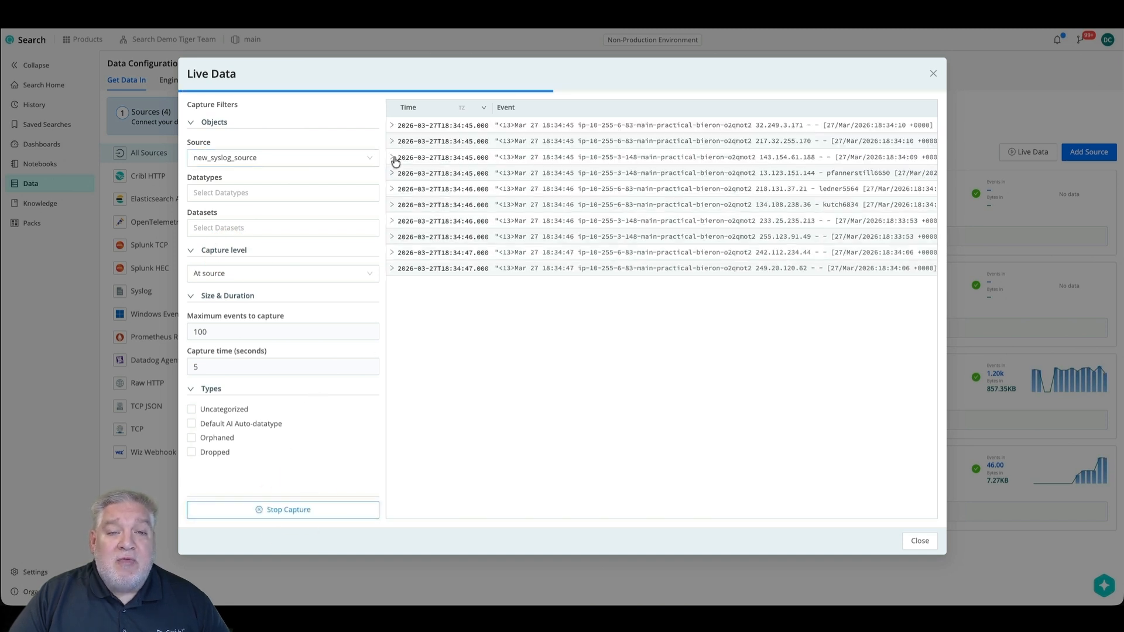
{"action": "left_click", "coordinate": [392, 142]}
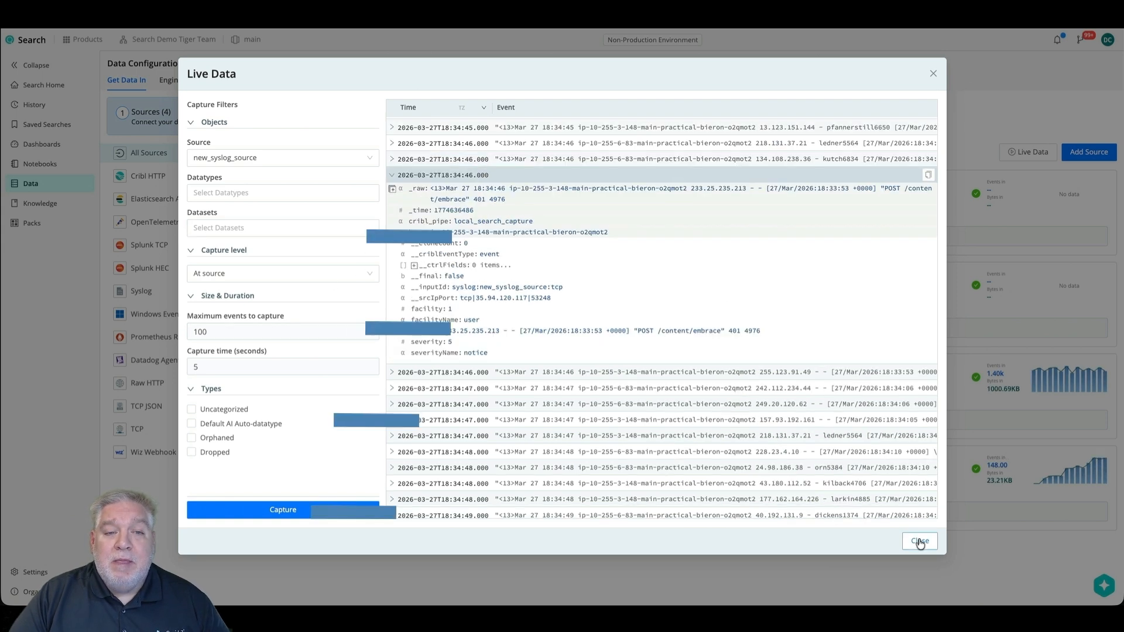
{"action": "left_click", "coordinate": [919, 542]}
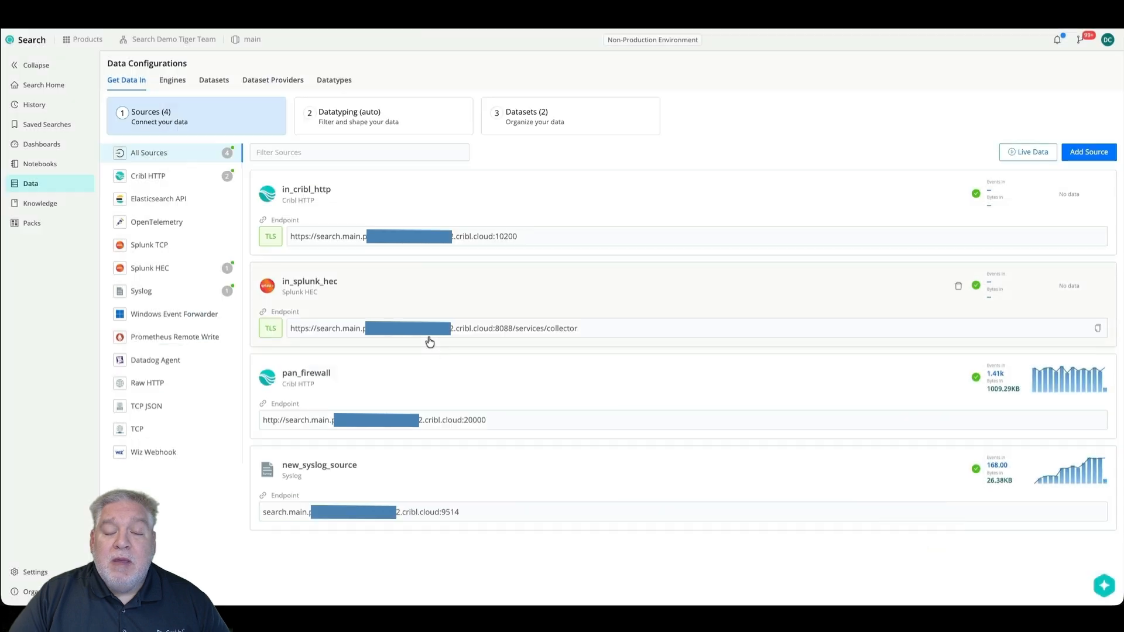
- Inspect the datatype fields of live events captured after datatyping, and view the dataset rules
{"action": "left_click", "coordinate": [331, 116]}
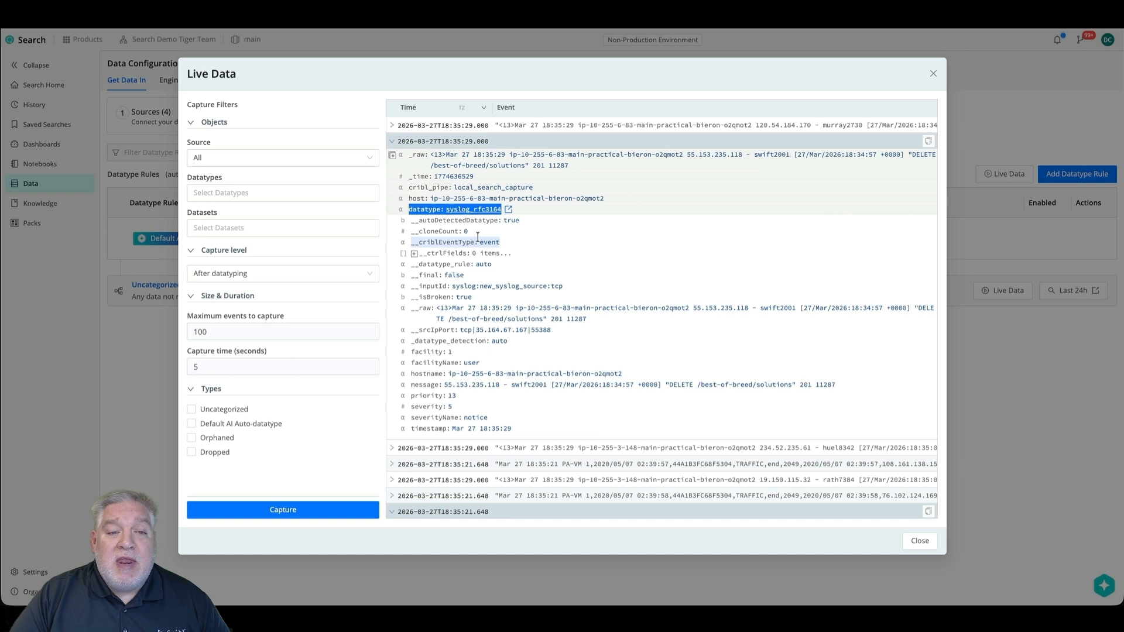
{"action": "left_click_drag", "start_coordinate": [520, 221], "coordinate": [415, 221]}
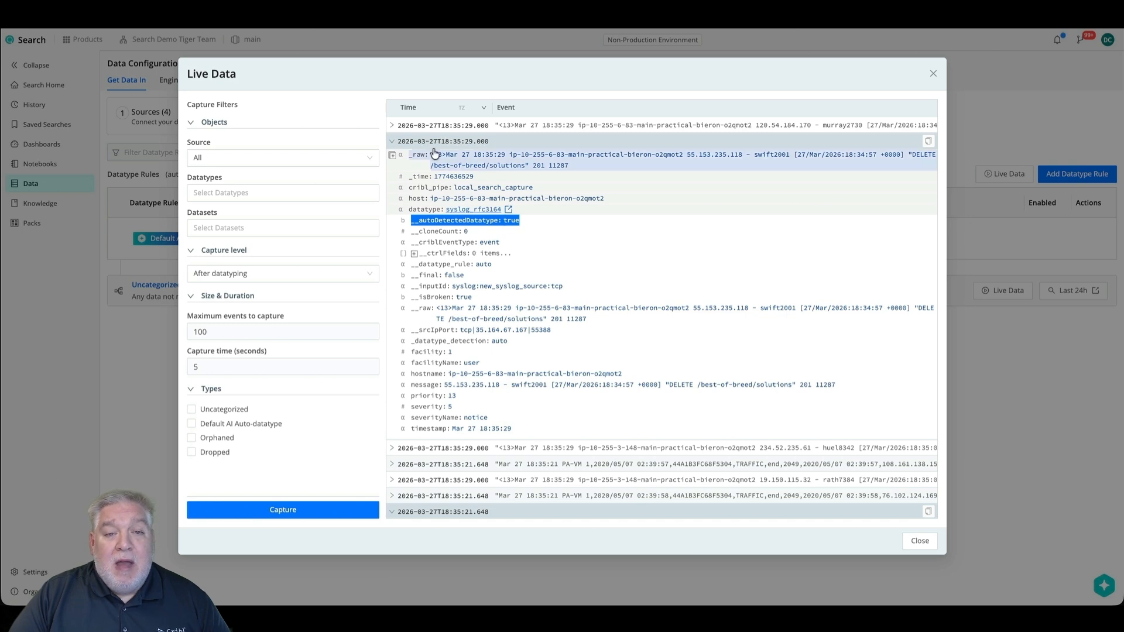
{"action": "left_click", "coordinate": [391, 142]}
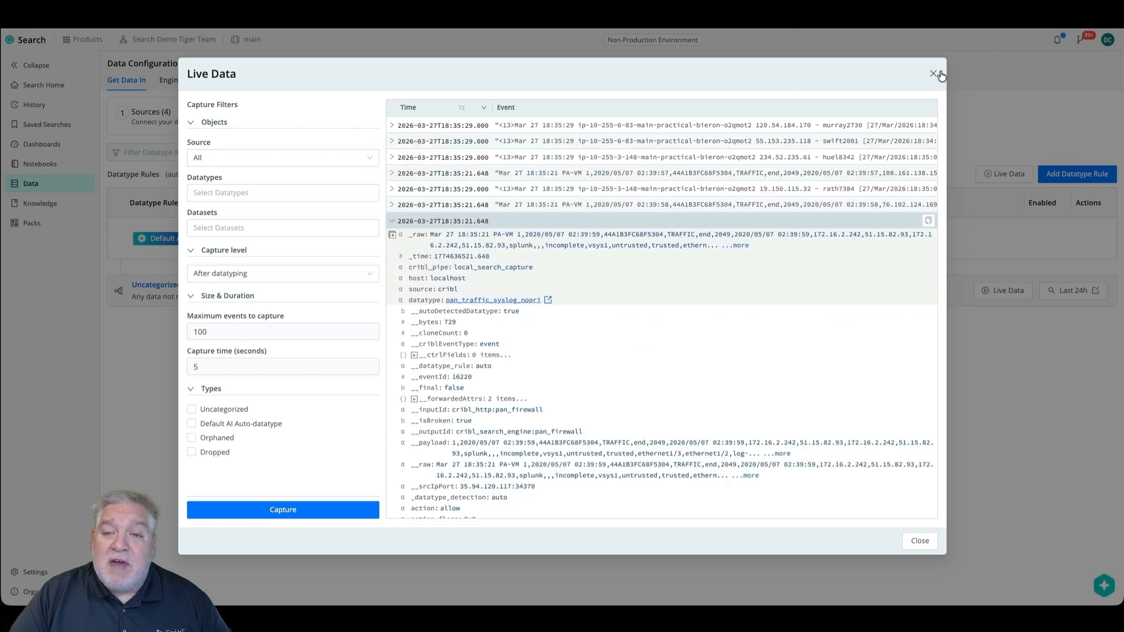
{"action": "left_click", "coordinate": [930, 76]}
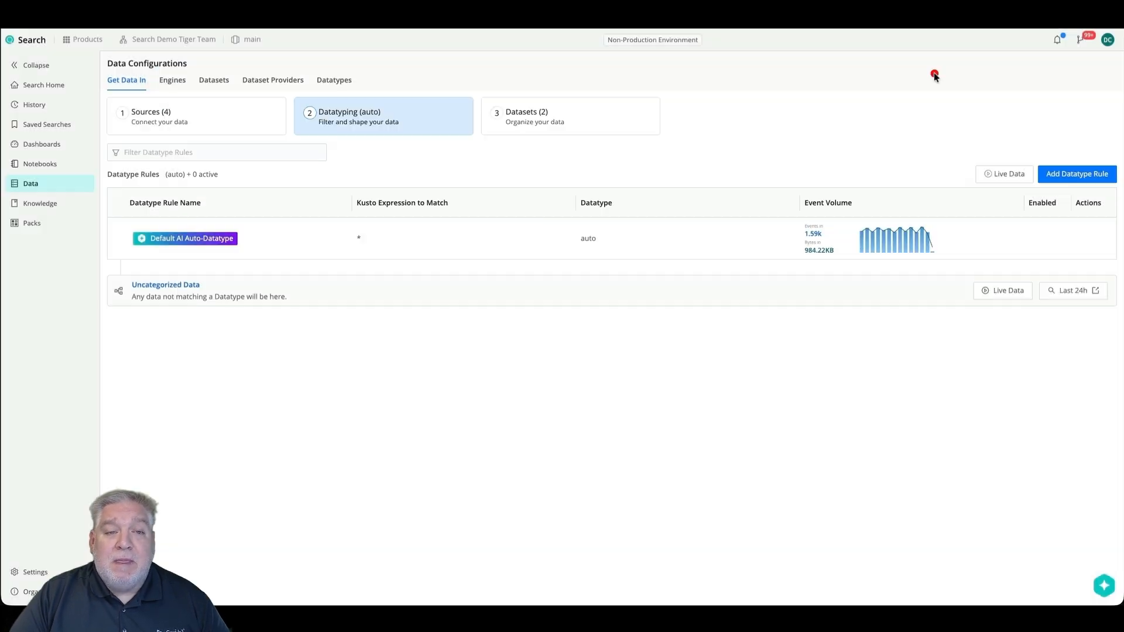
{"action": "left_click", "coordinate": [567, 121]}
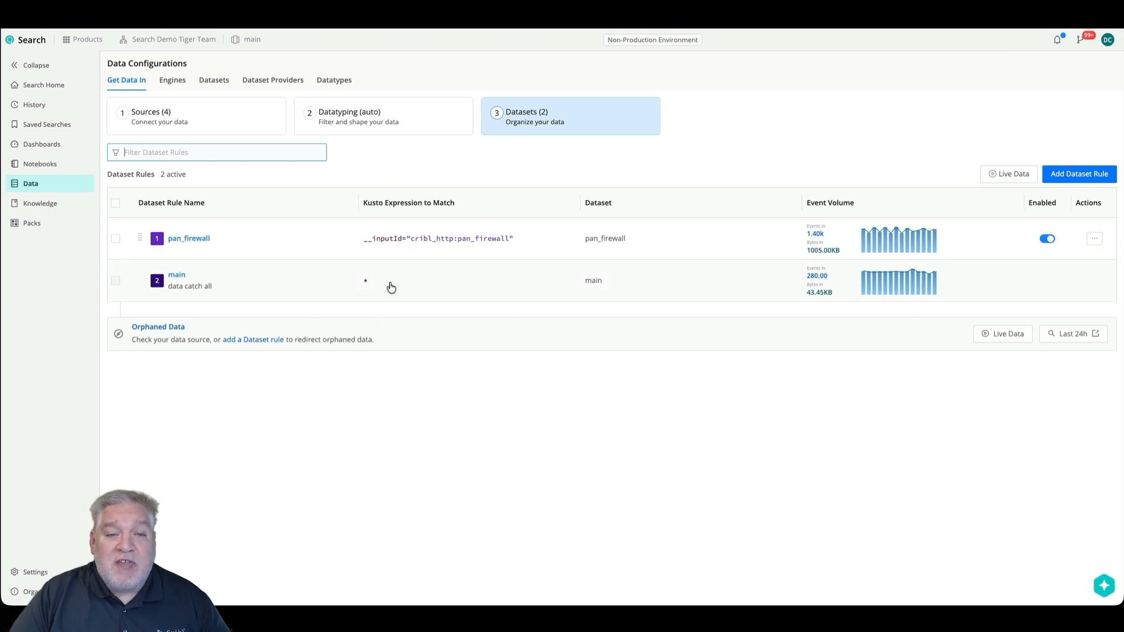
- Filter the available datasets by "mai", choose the main dataset and run the search dataset="main" | limit 1000
{"action": "left_click", "coordinate": [65, 91]}
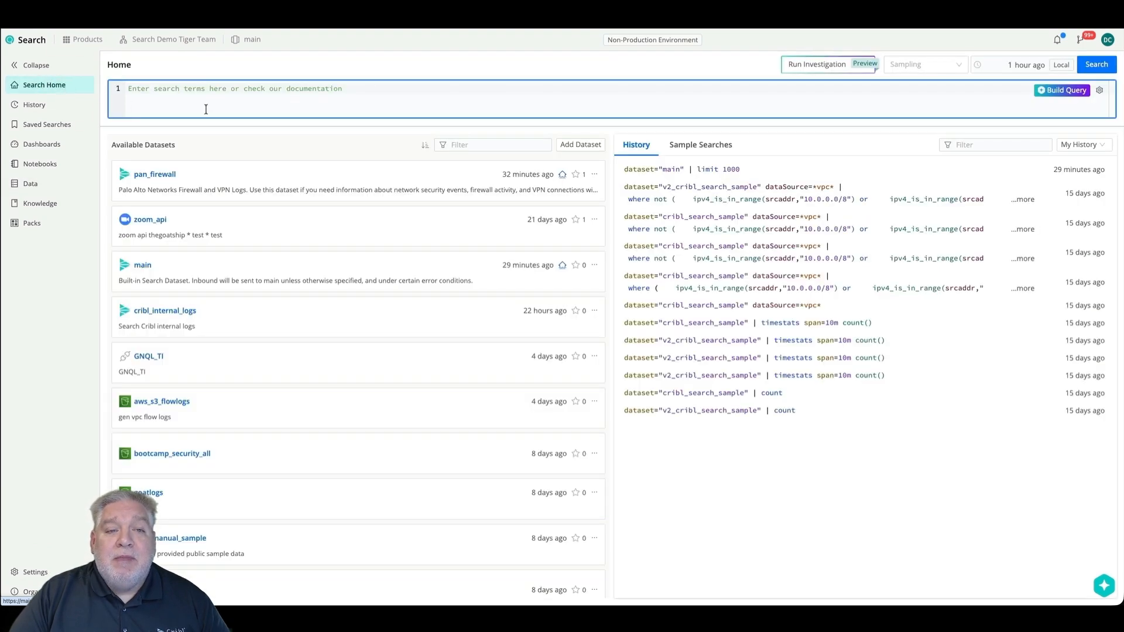
{"action": "left_click", "coordinate": [448, 145]}
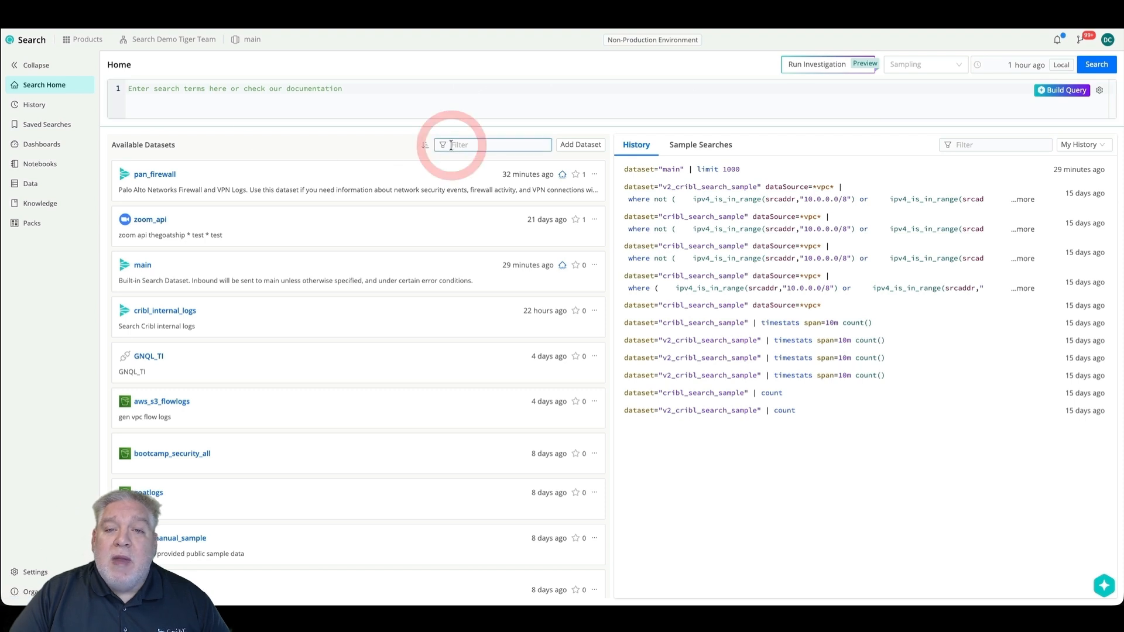
{"action": "type", "text": "mai"}
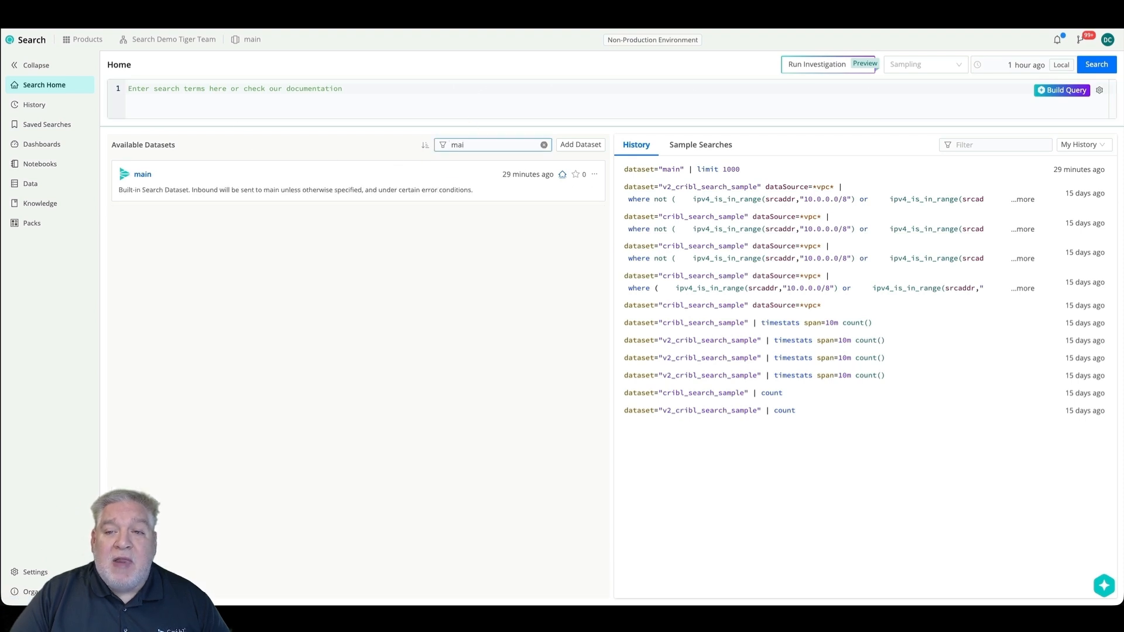
{"action": "left_click", "coordinate": [311, 180]}
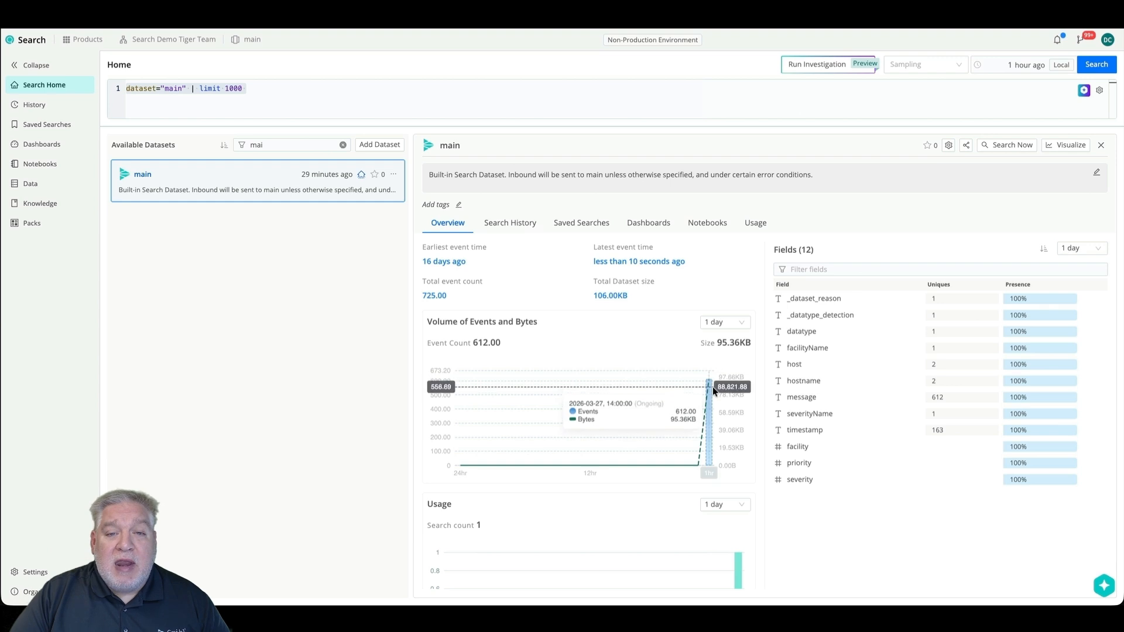
{"action": "left_click", "coordinate": [1096, 64]}
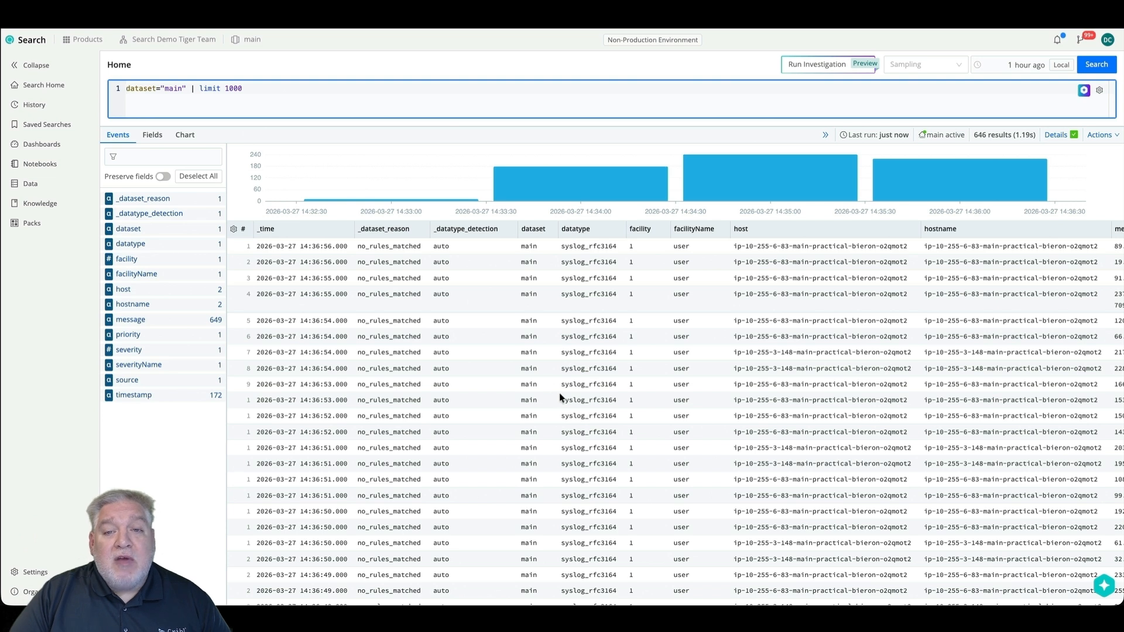
- Change the search results display from the field table to an event list with Time and Event columns
{"action": "scroll", "coordinate": [560, 397], "scroll_direction": "down", "scroll_amount": 8}
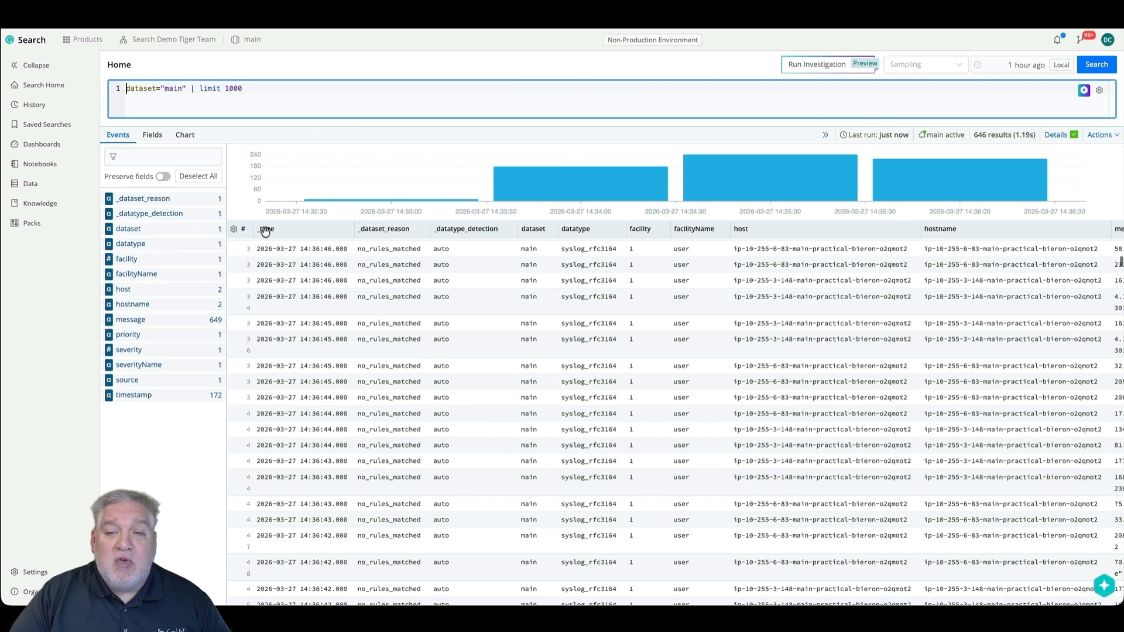
{"action": "left_click", "coordinate": [234, 229]}
{"action": "left_click", "coordinate": [324, 259]}
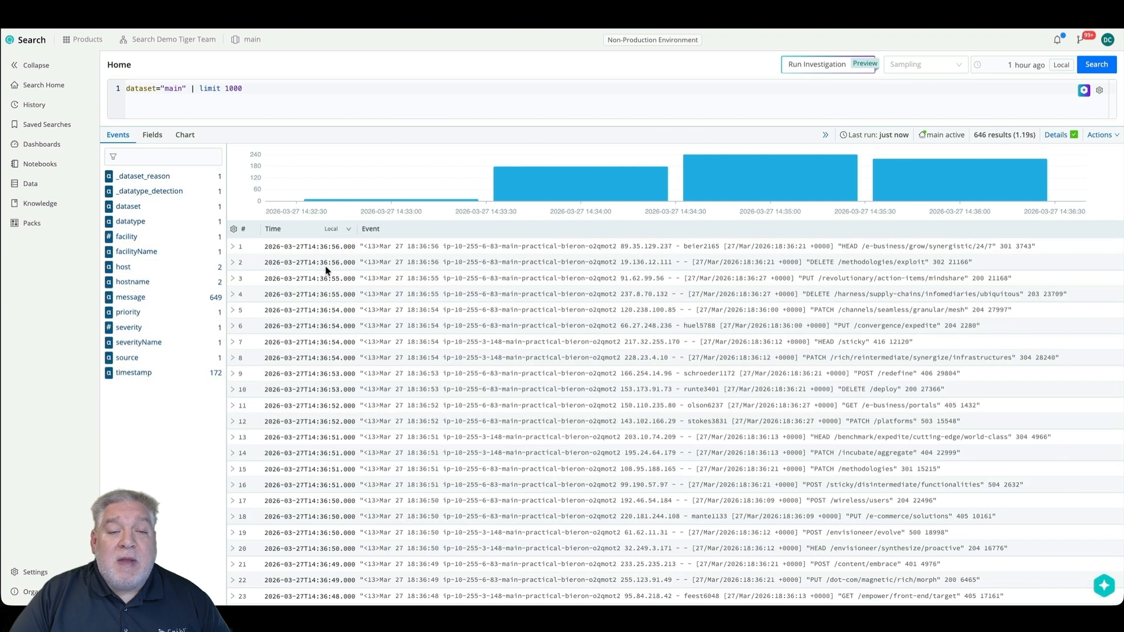
- Add priority="13" from an event's fields to the main dataset search, run it and inspect the fields of a returned event
{"action": "left_click", "coordinate": [234, 278]}
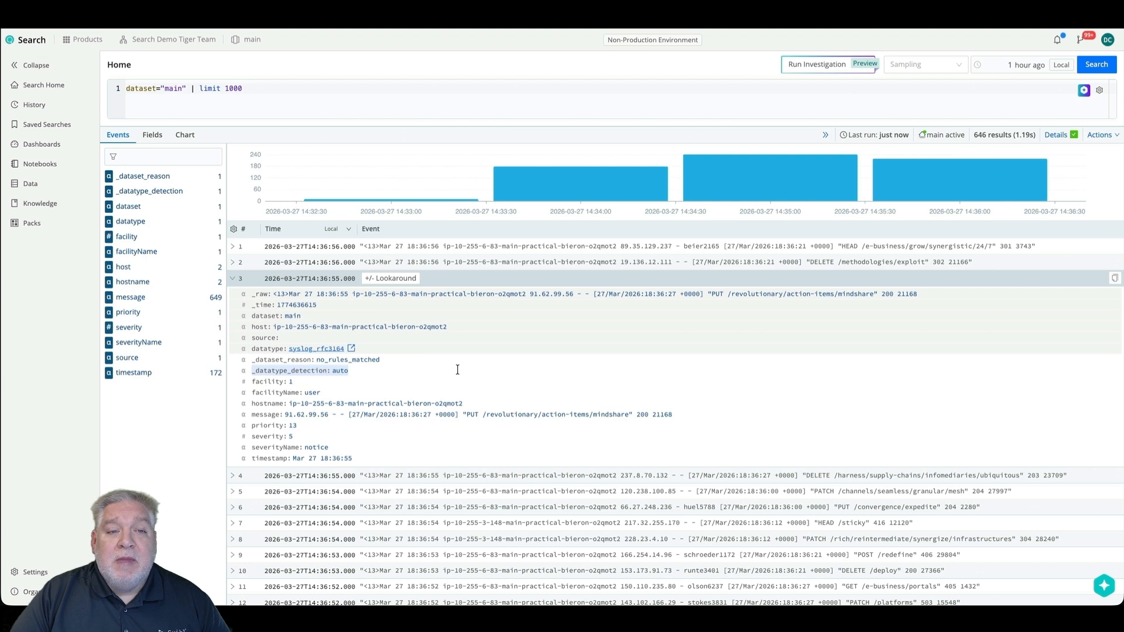
{"action": "left_click", "coordinate": [292, 426]}
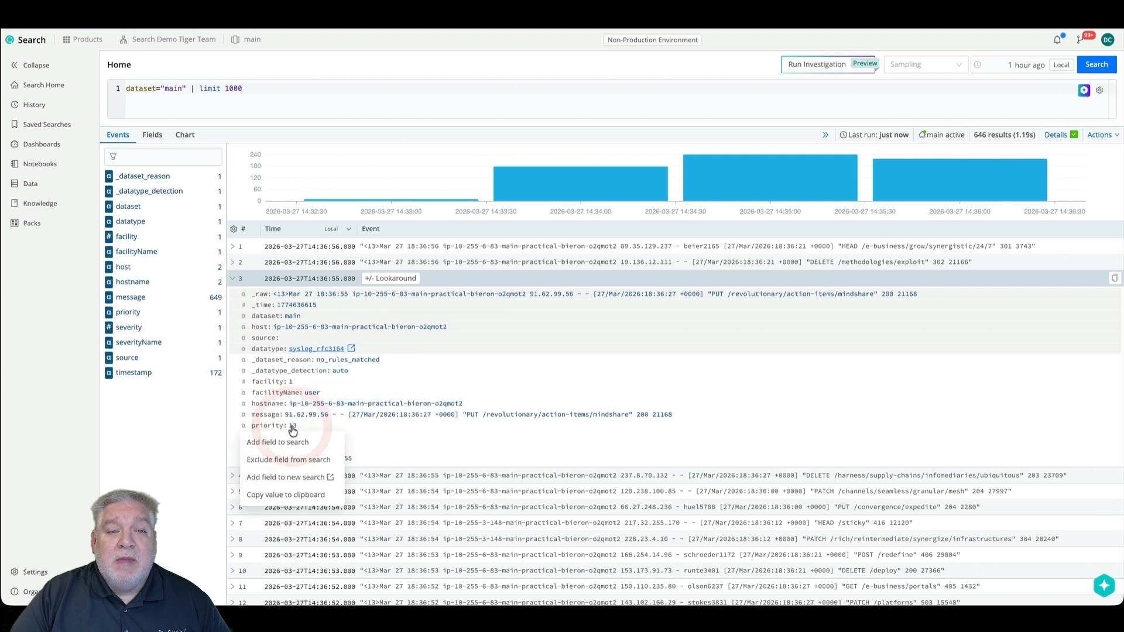
{"action": "left_click", "coordinate": [296, 442]}
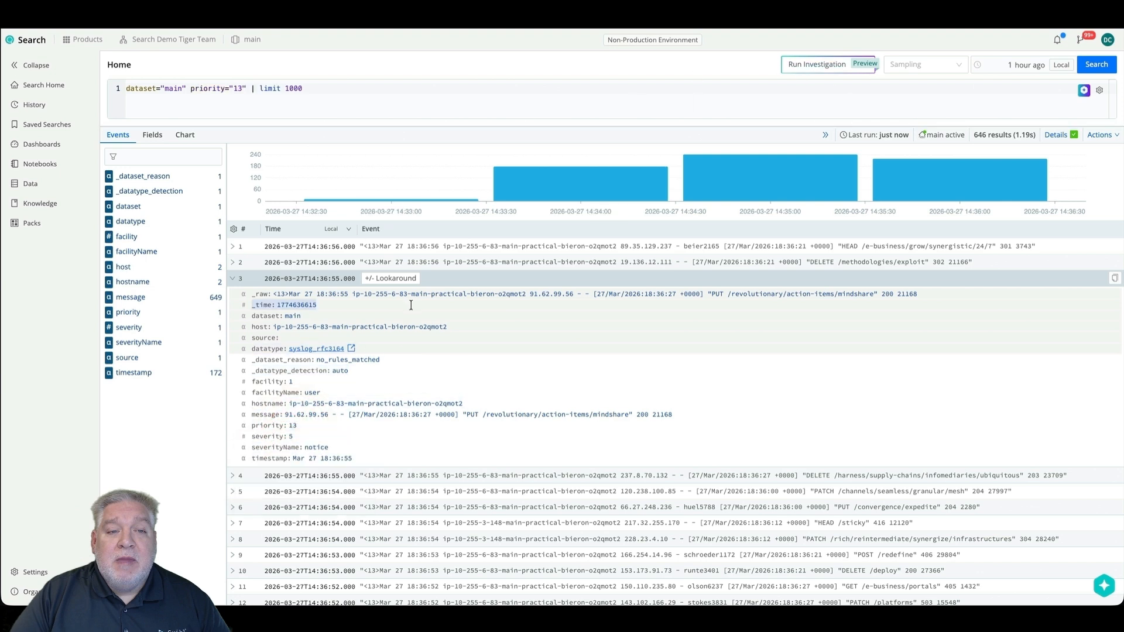
{"action": "left_click", "coordinate": [1098, 65]}
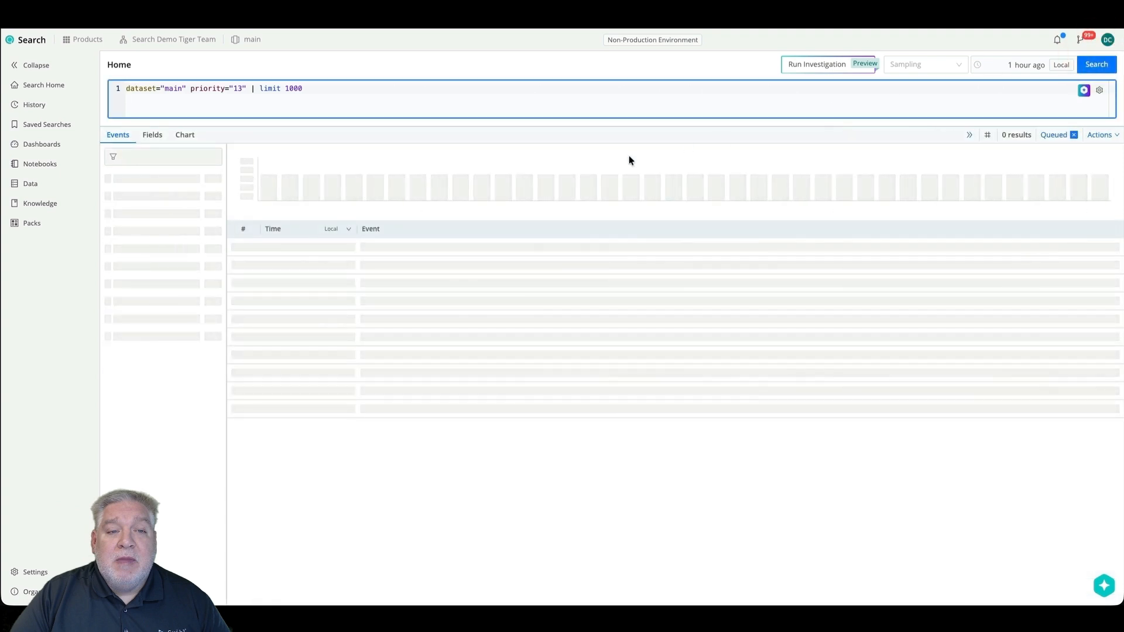
{"action": "scroll", "coordinate": [500, 386], "scroll_direction": "down", "scroll_amount": 1}
{"action": "scroll", "coordinate": [500, 386], "scroll_direction": "down", "scroll_amount": 6}
{"action": "left_click", "coordinate": [232, 385]}
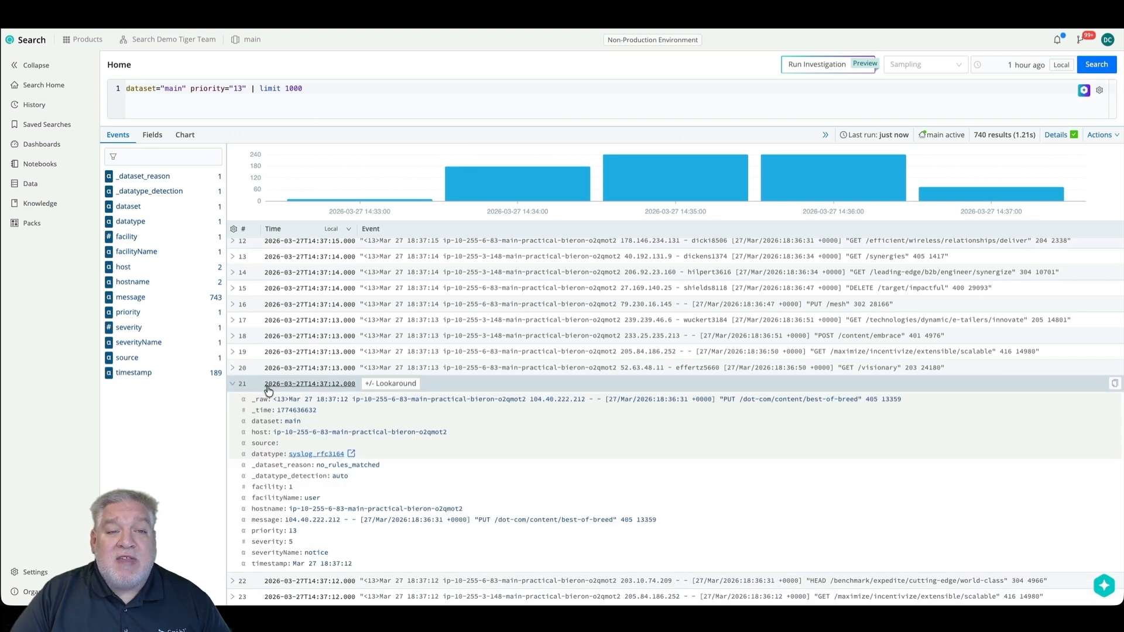
{"action": "left_click", "coordinate": [866, 102]}
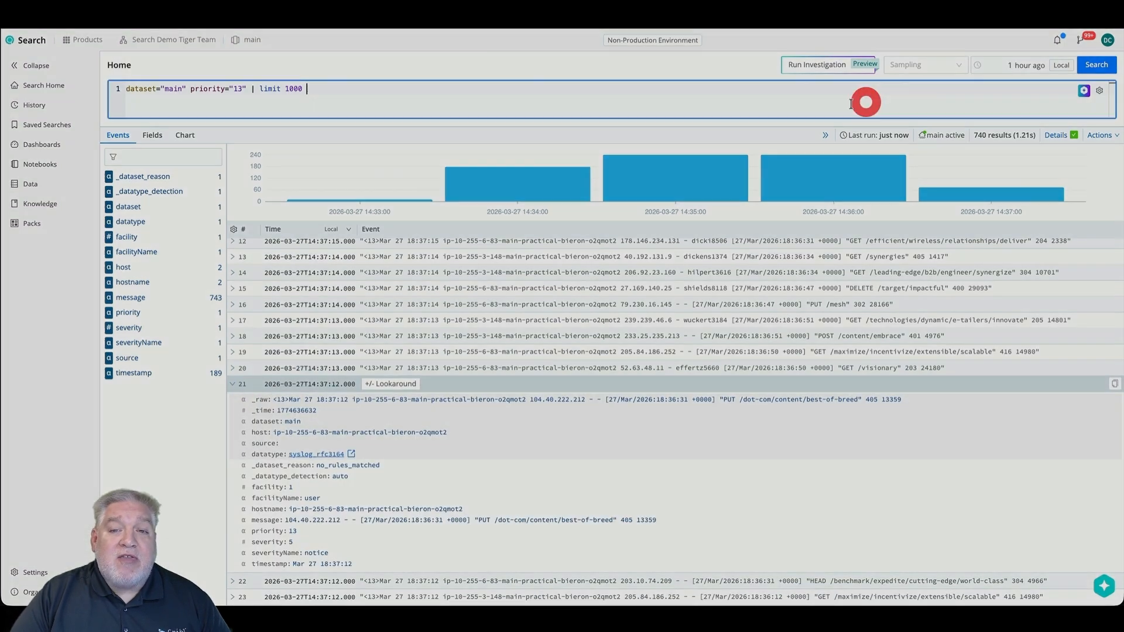
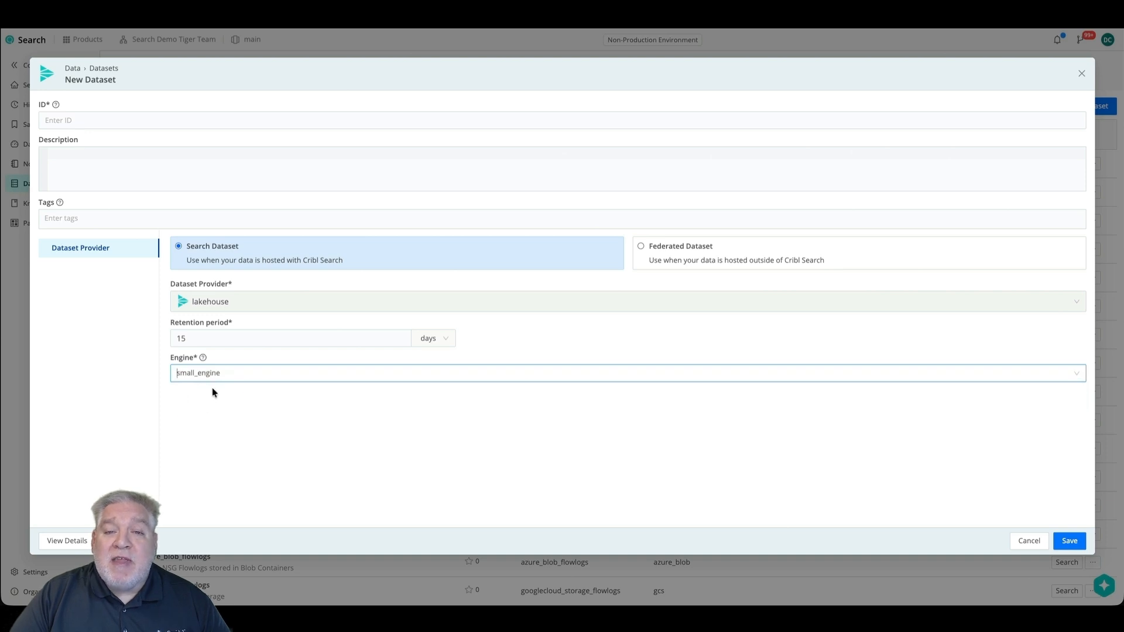
- Give the new lakehouse dataset the ID syslog_dataset and save it
{"action": "left_click", "coordinate": [95, 120]}
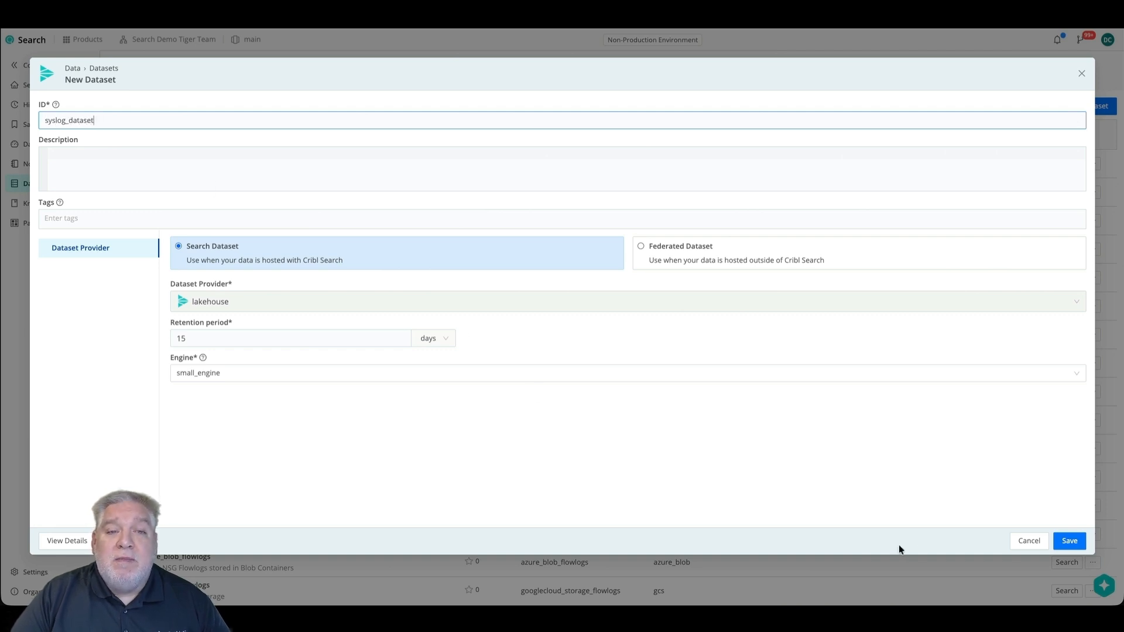
{"action": "left_click", "coordinate": [1069, 541]}
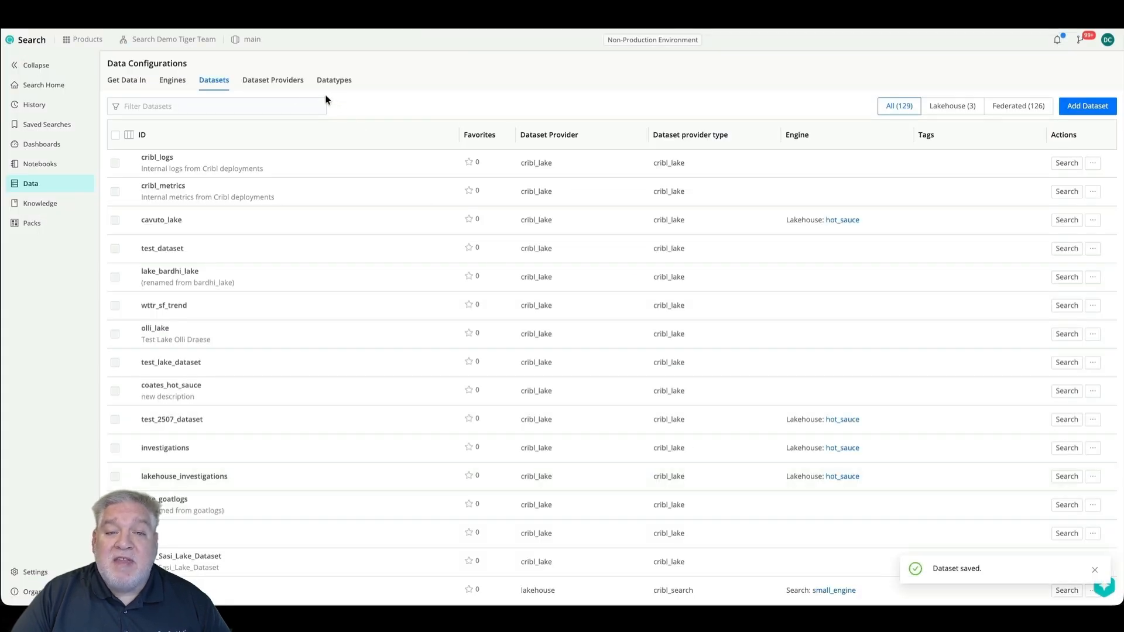
- Add a dataset rule named send_syslog_data_to_dataset that matches * and sends data to syslog_dataset
{"action": "left_click", "coordinate": [144, 87]}
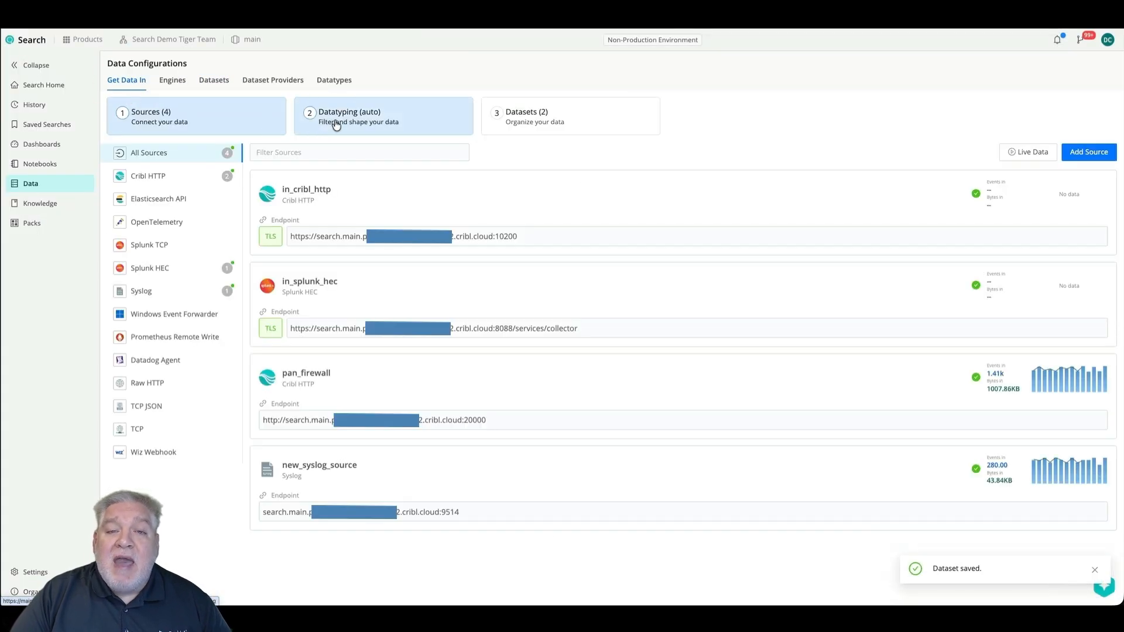
{"action": "left_click", "coordinate": [337, 124]}
{"action": "left_click", "coordinate": [514, 118]}
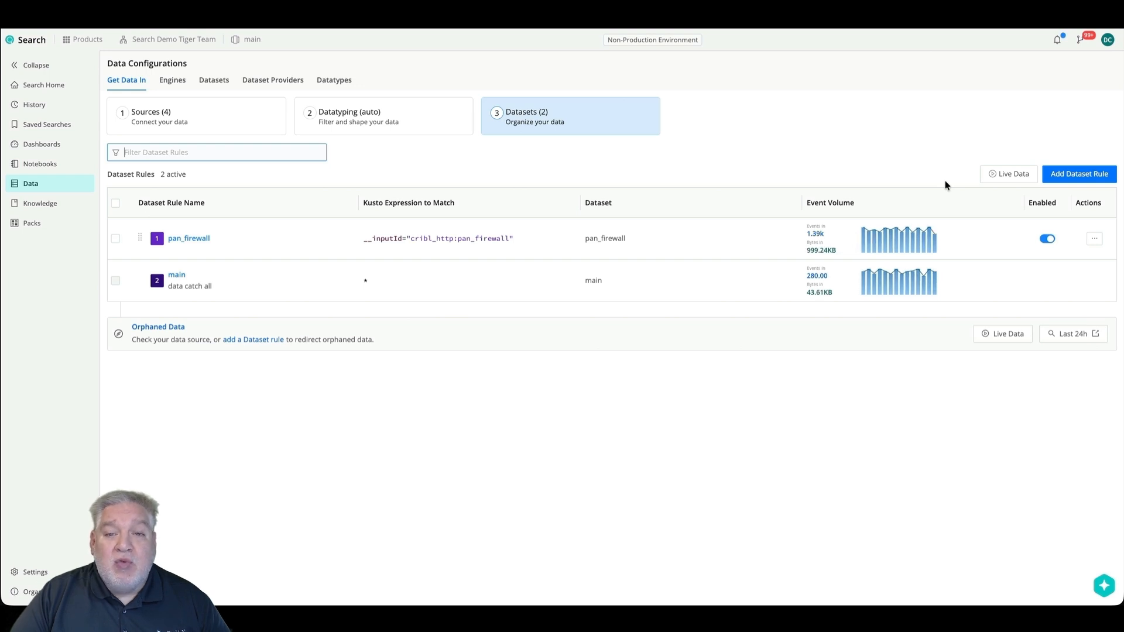
{"action": "left_click", "coordinate": [1070, 179]}
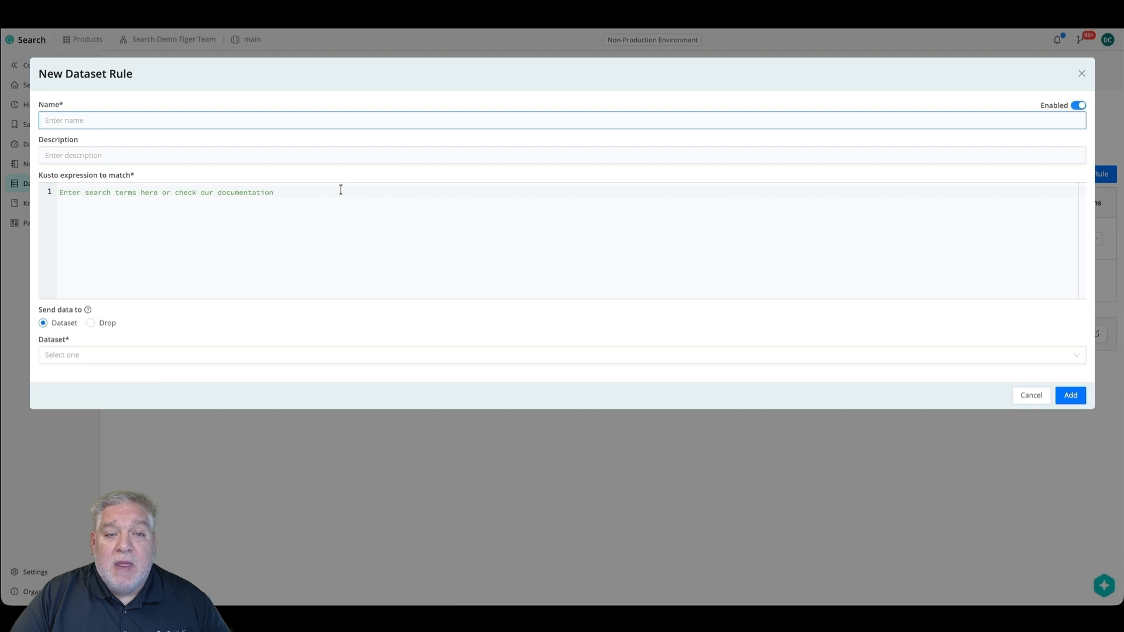
{"action": "type", "text": "send_syslog_data_to_dataset"}
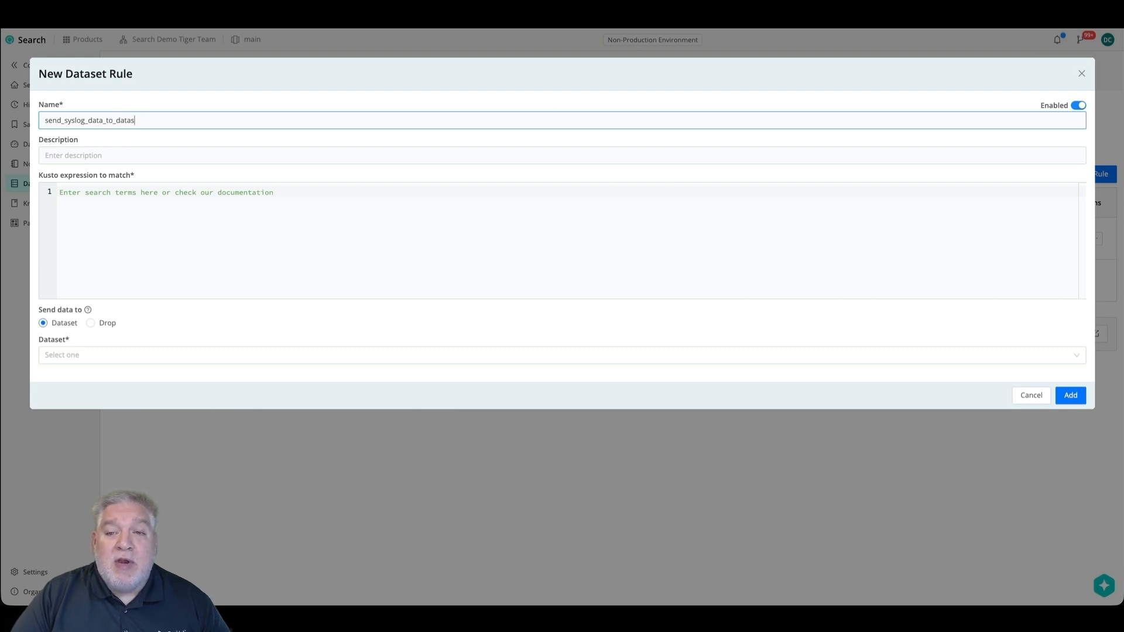
{"action": "left_click", "coordinate": [111, 354]}
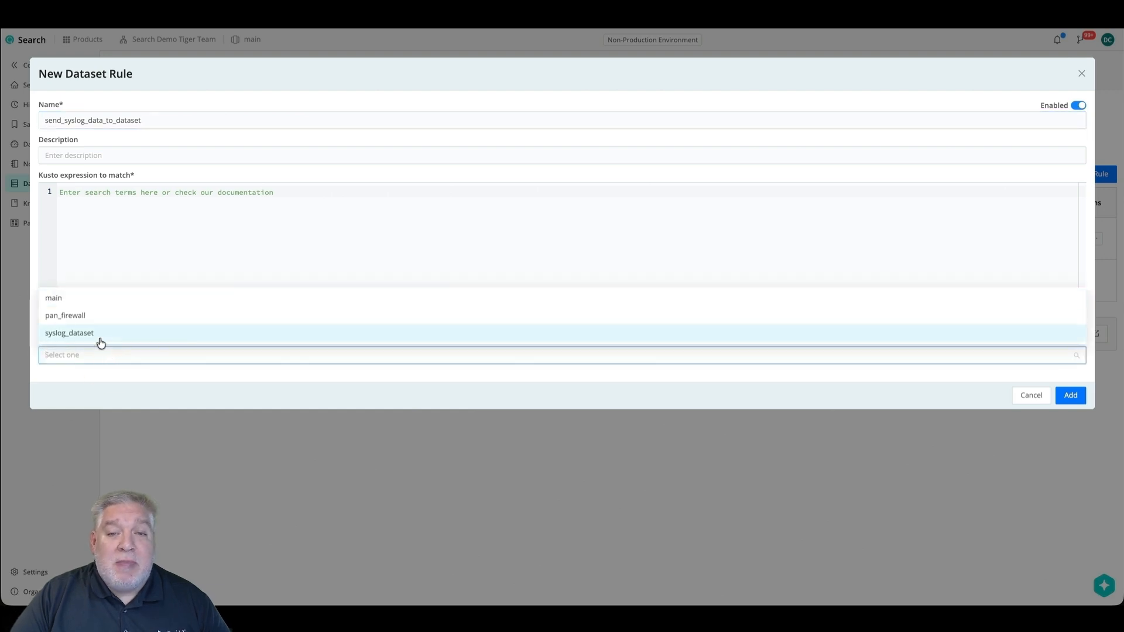
{"action": "left_click", "coordinate": [101, 340]}
{"action": "left_click", "coordinate": [116, 241]}
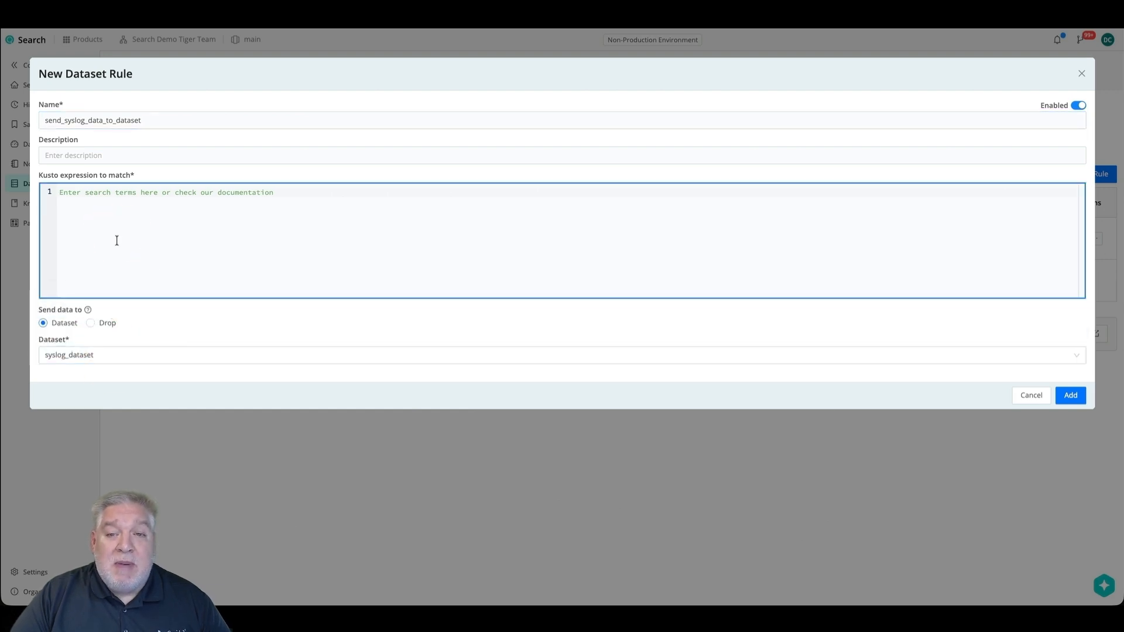
{"action": "type", "text": "*"}
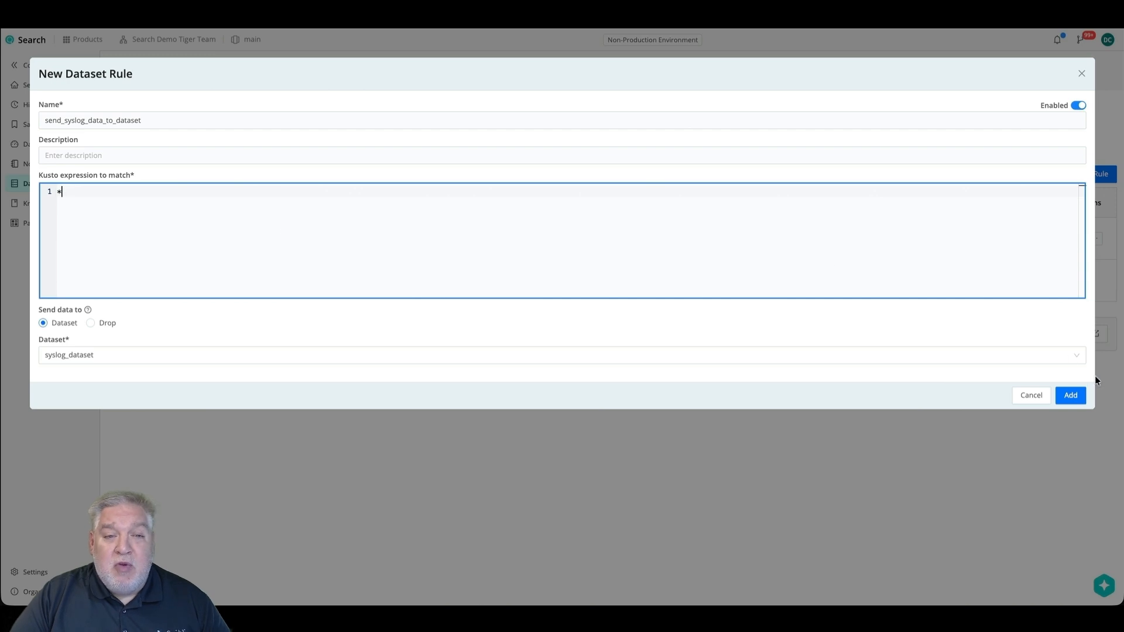
{"action": "left_click", "coordinate": [1058, 397]}
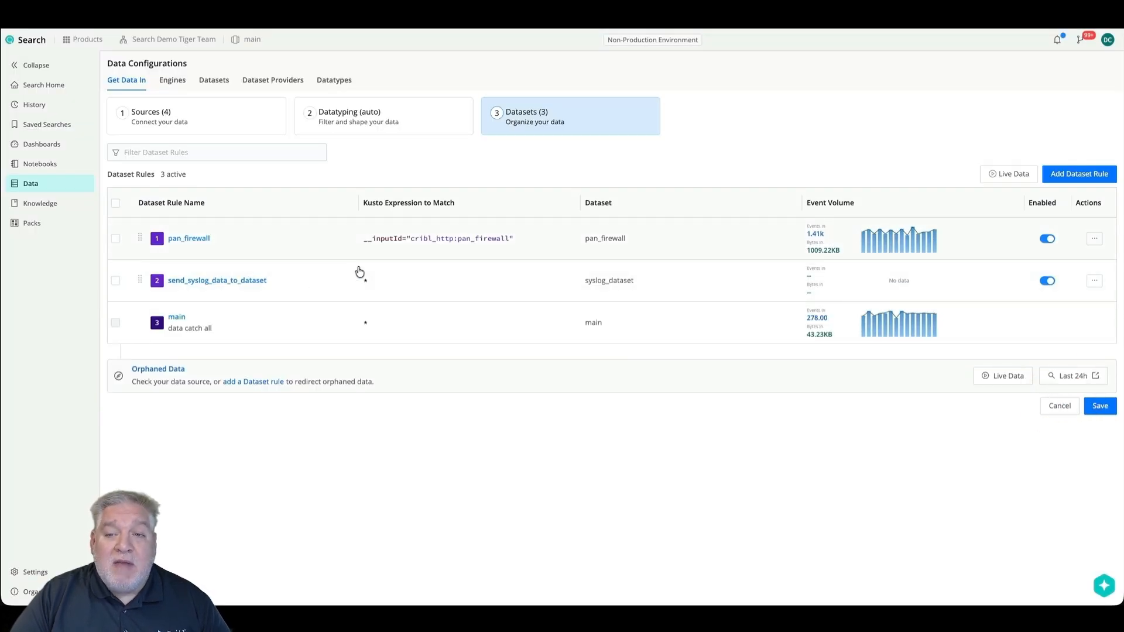
- Capture live data after dataset detection from new_syslog_source only
{"action": "left_click", "coordinate": [1018, 178]}
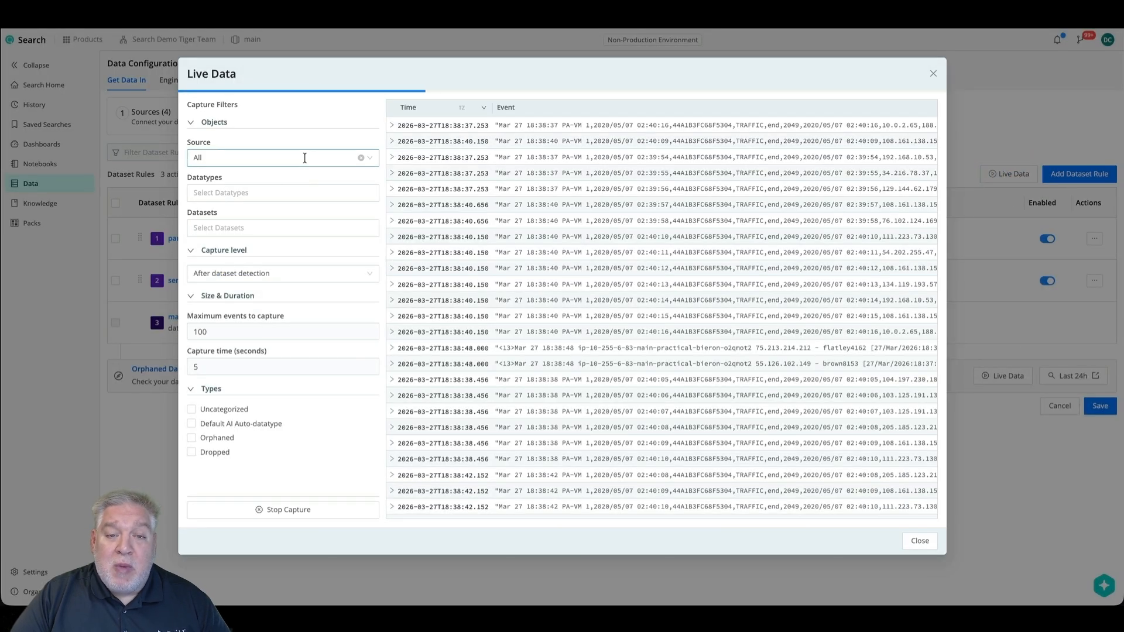
{"action": "left_click", "coordinate": [304, 158]}
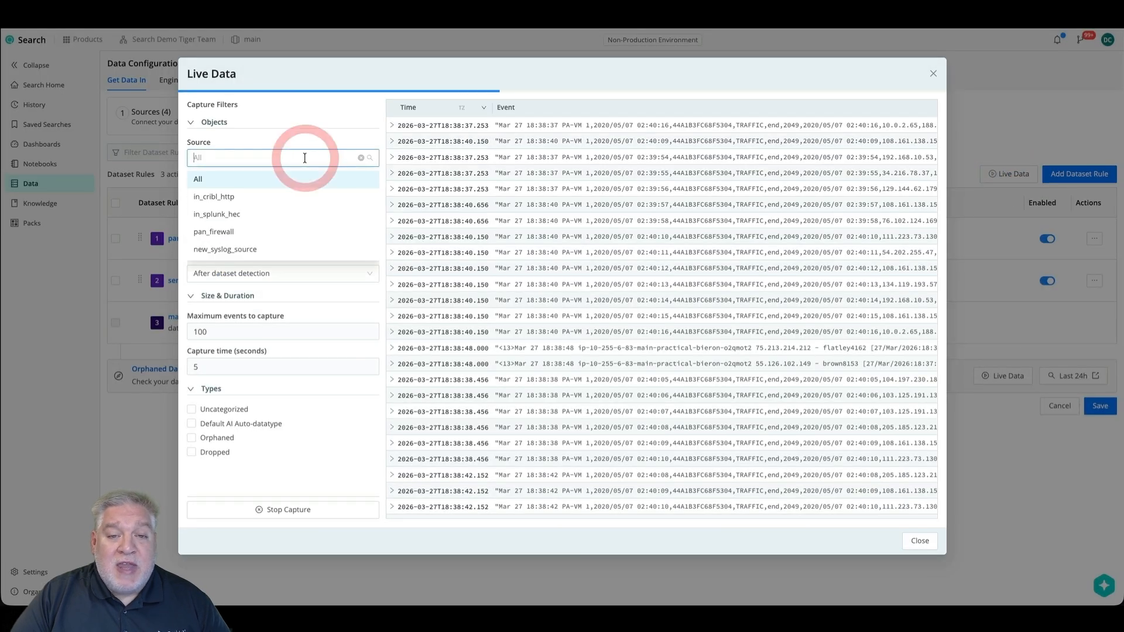
{"action": "left_click", "coordinate": [228, 250]}
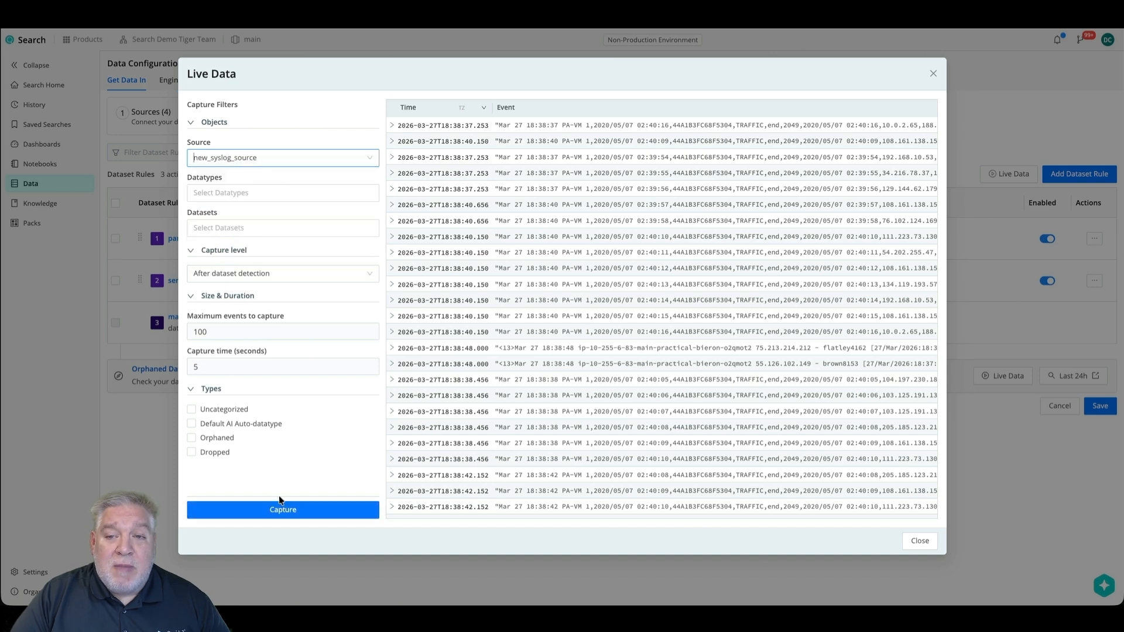
{"action": "left_click", "coordinate": [290, 511]}
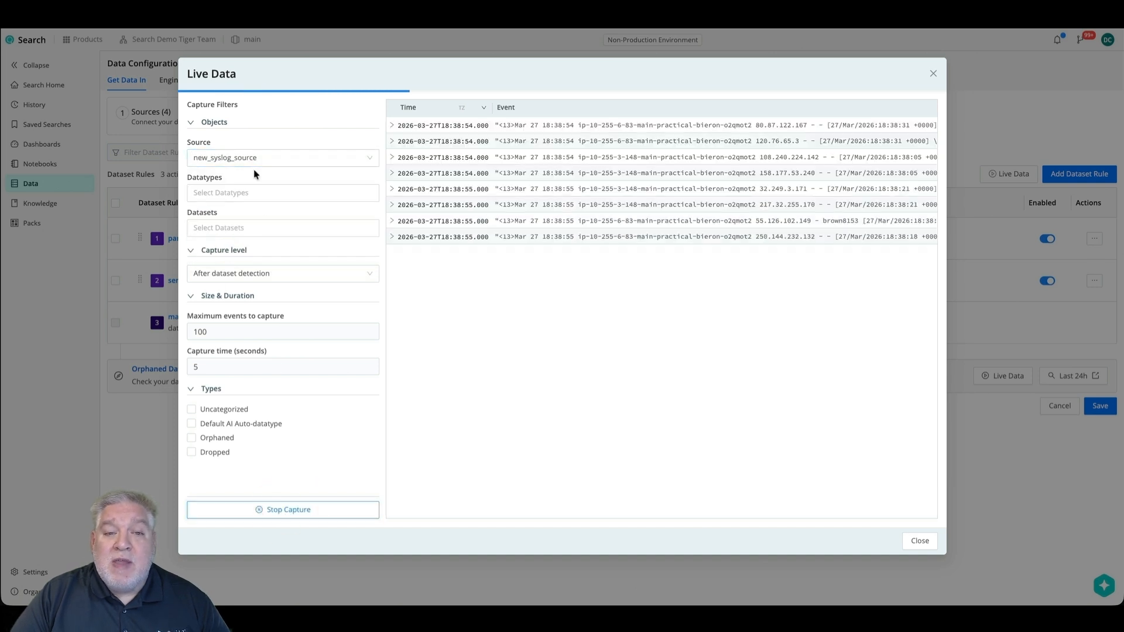
- Expand a captured syslog event, copy its datatype field with the value syslog_rfc3164, and close the live data
{"action": "left_click", "coordinate": [392, 173]}
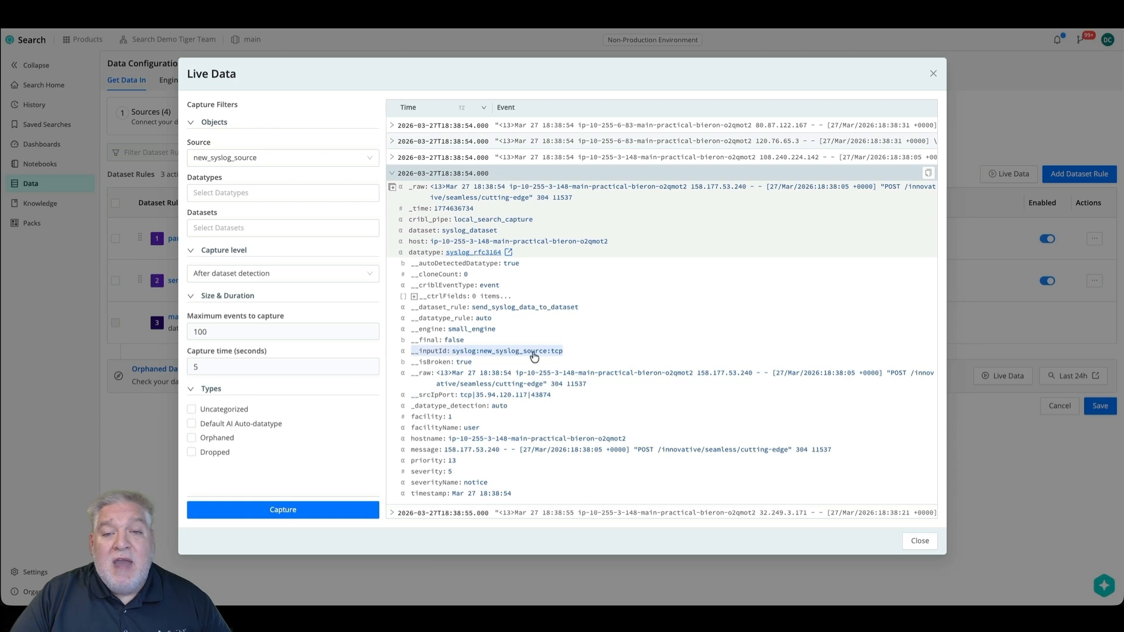
{"action": "left_click_drag", "start_coordinate": [563, 352], "coordinate": [410, 355]}
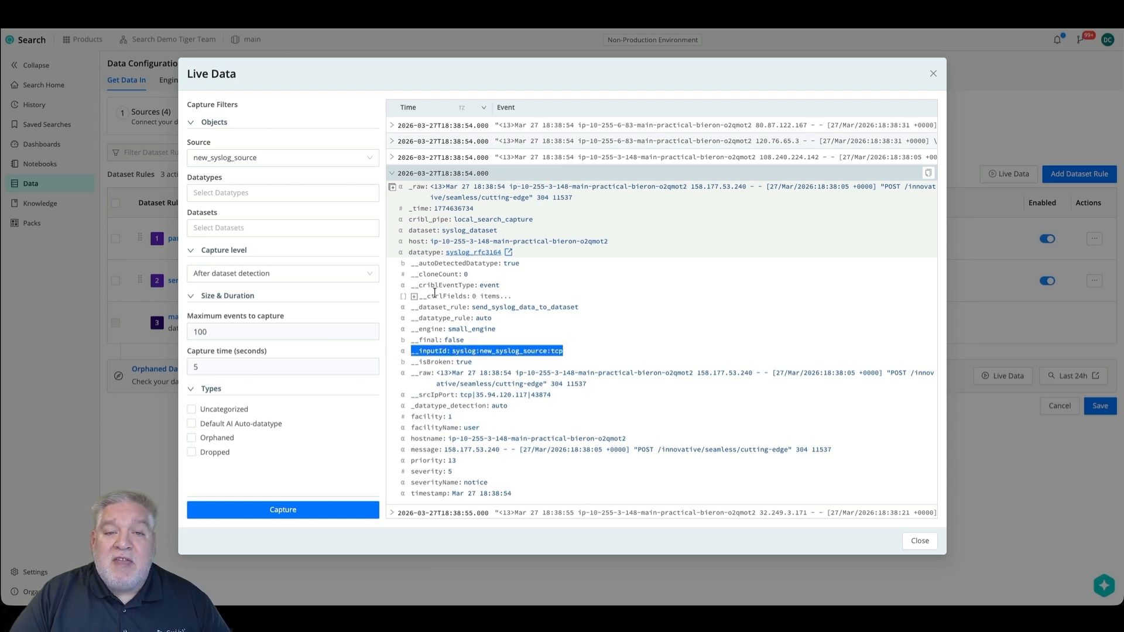
{"action": "left_click_drag", "start_coordinate": [502, 252], "coordinate": [446, 253]}
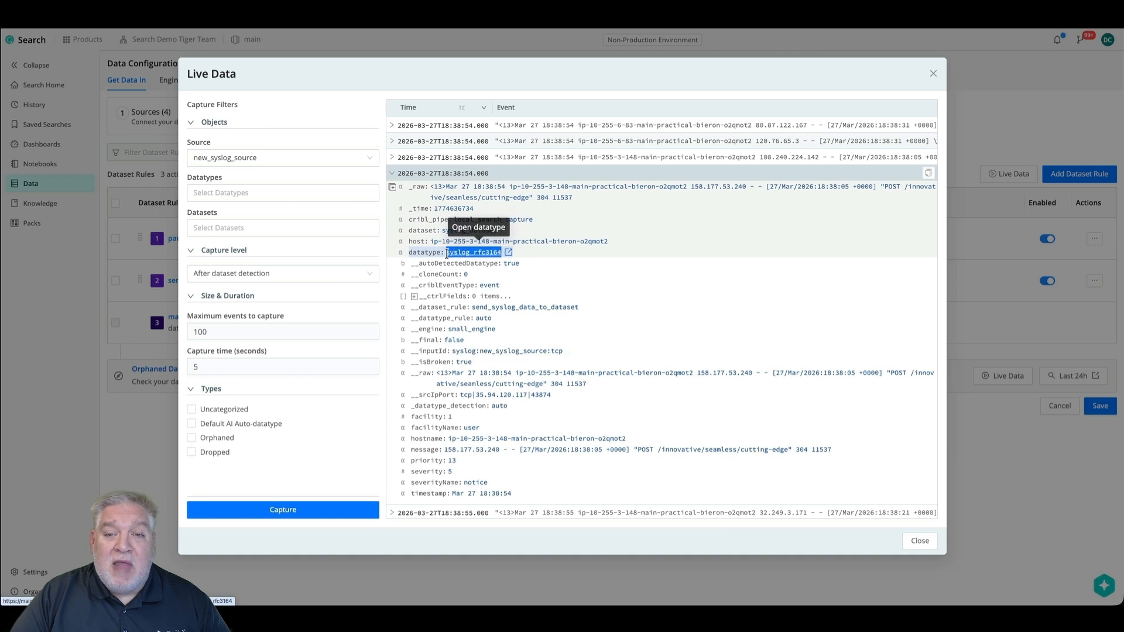
{"action": "left_click_drag", "start_coordinate": [409, 252], "coordinate": [504, 251]}
{"action": "key", "text": "ctrl+c"}
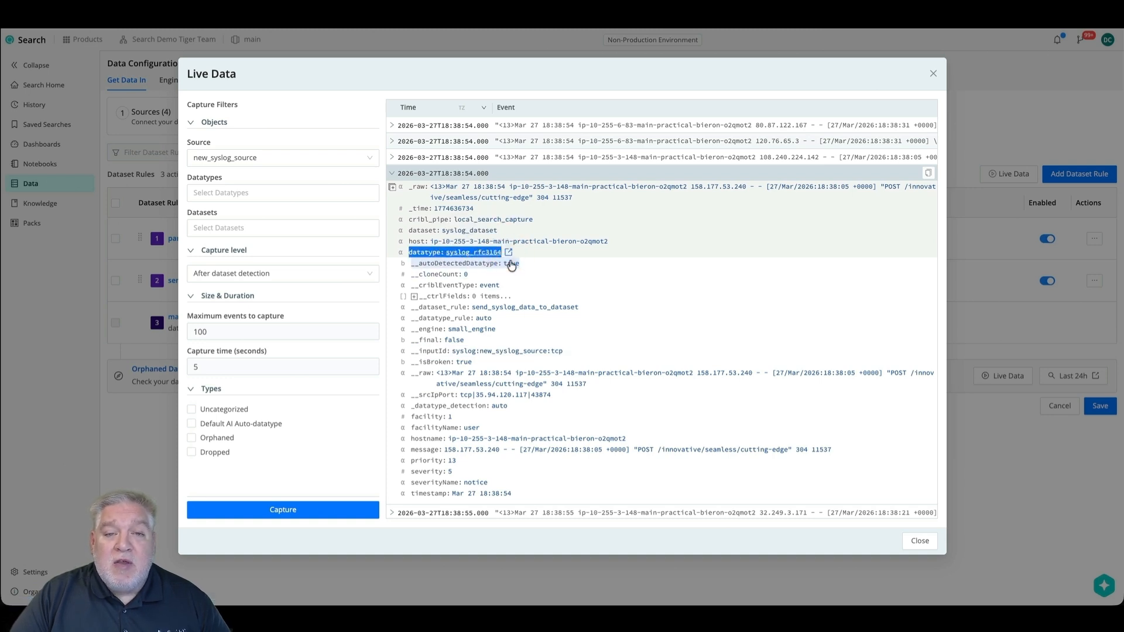
{"action": "left_click", "coordinate": [933, 75]}
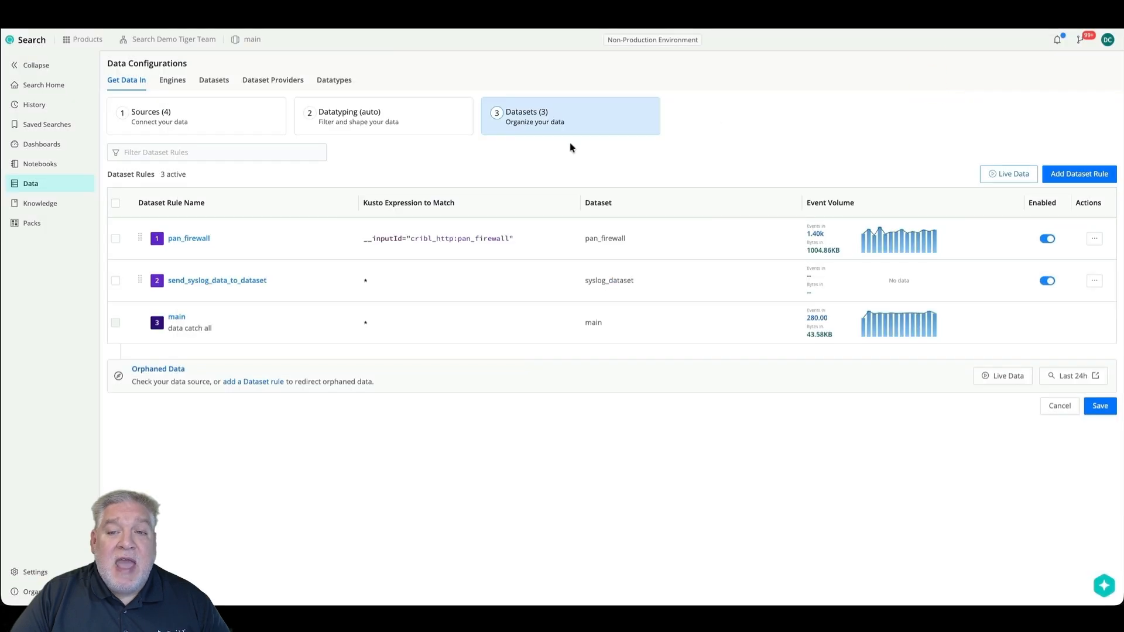
- Change the match expression of the send_syslog_data_to_dataset rule to datatype="syslog_rfc3164" and save the dataset rules
{"action": "left_click", "coordinate": [210, 280]}
{"action": "left_click", "coordinate": [189, 239]}
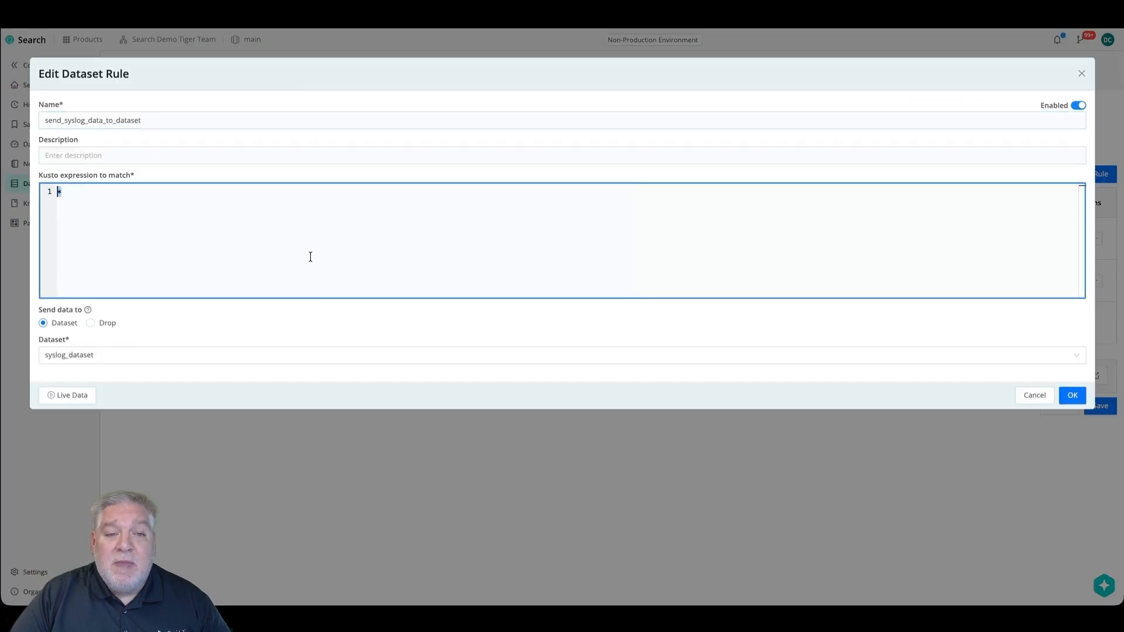
{"action": "key", "text": "ctrl+v"}
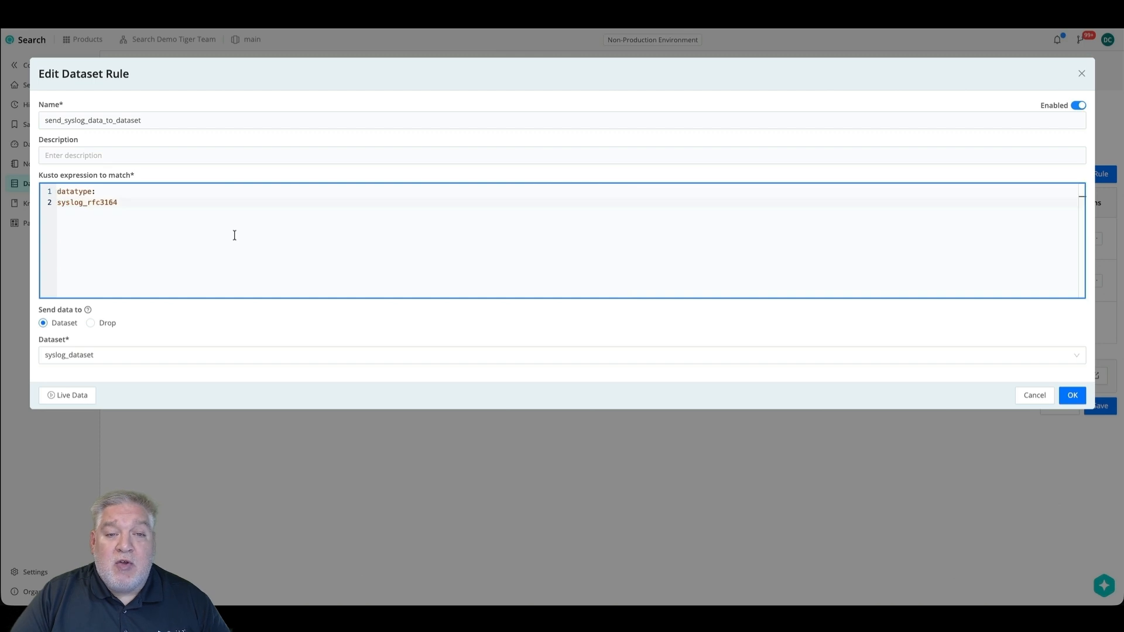
{"action": "left_click", "coordinate": [58, 203]}
{"action": "key", "text": "BackSpace"}
{"action": "key", "text": "BackSpace"}
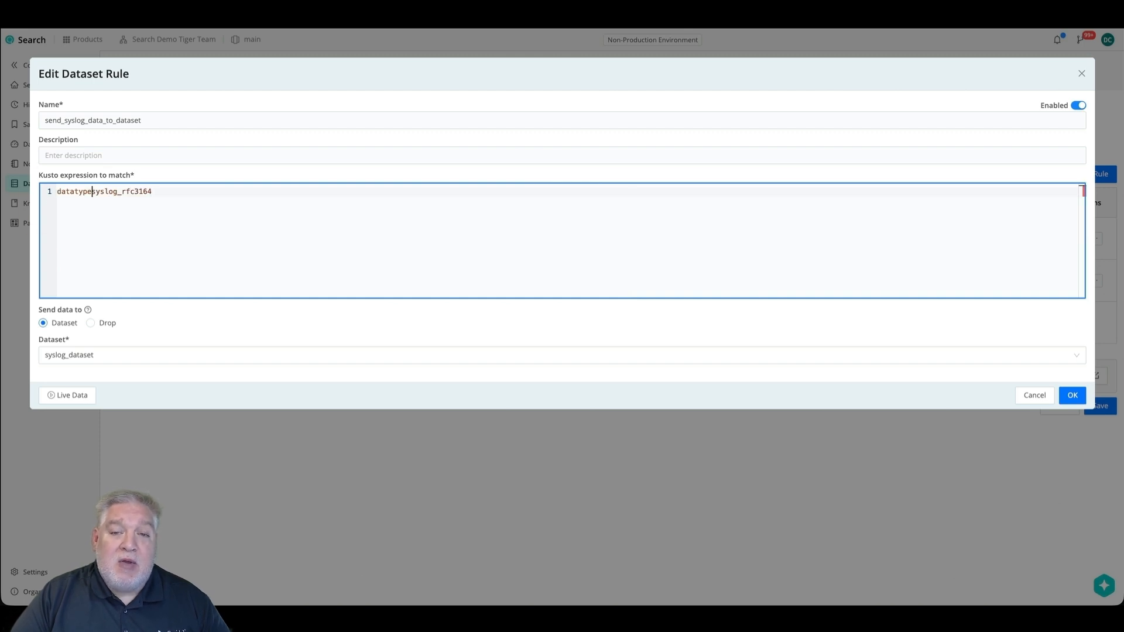
{"action": "type", "text": "=\""}
{"action": "left_click", "coordinate": [179, 197]}
{"action": "type", "text": "\""}
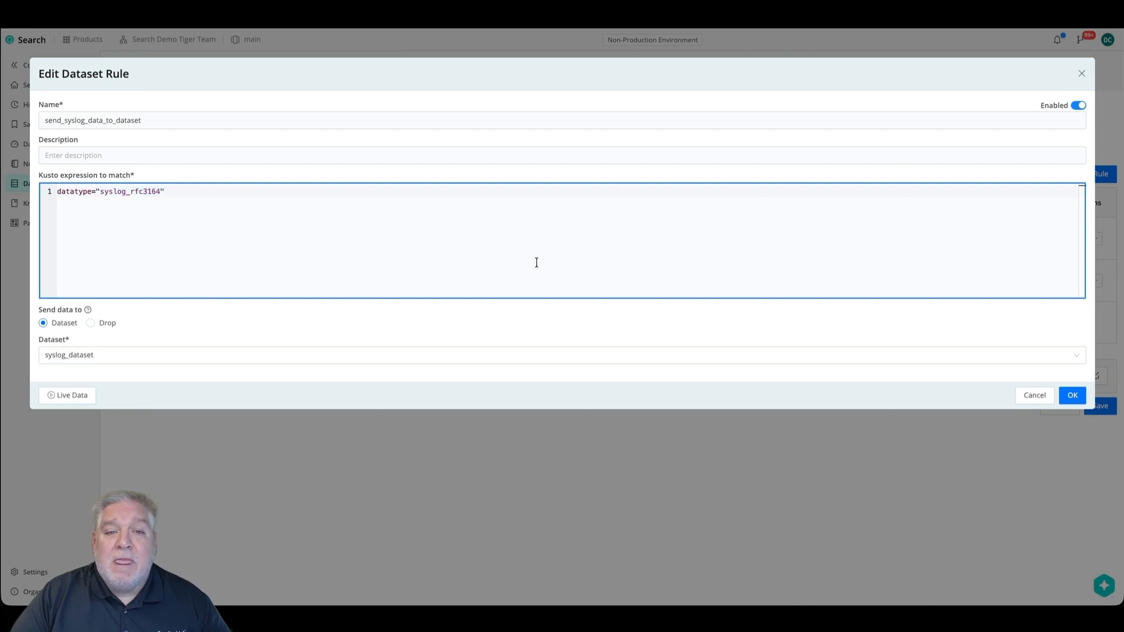
{"action": "left_click", "coordinate": [1066, 396]}
{"action": "left_click", "coordinate": [1094, 408]}
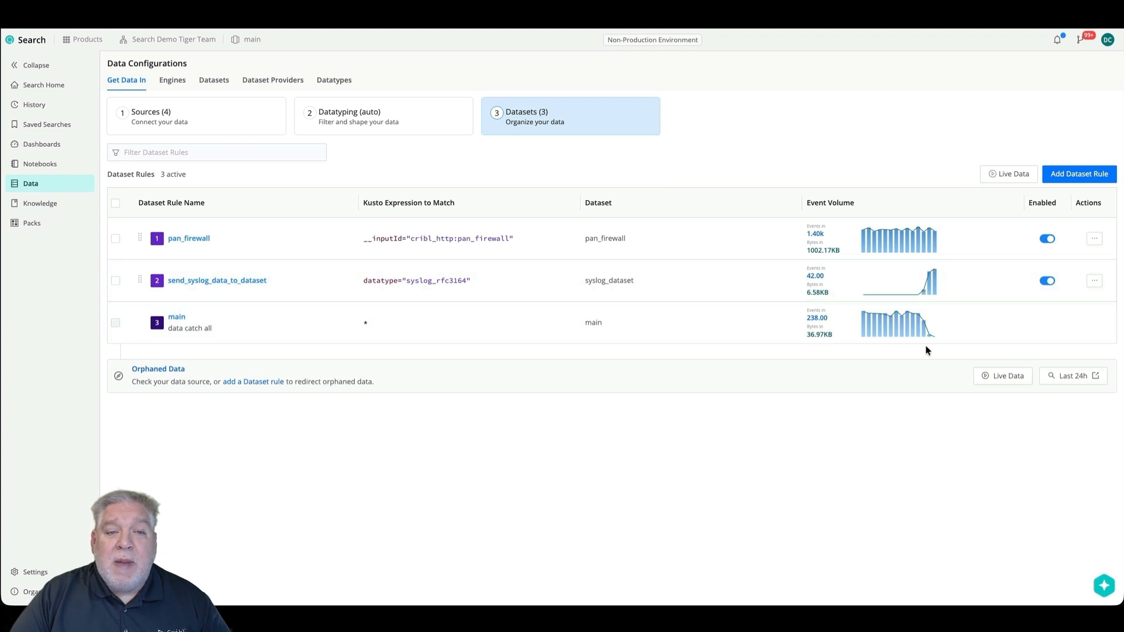
- Filter the available datasets by "sys", choose syslog_dataset and run the search dataset="syslog_dataset" | limit 1000
{"action": "left_click", "coordinate": [53, 85]}
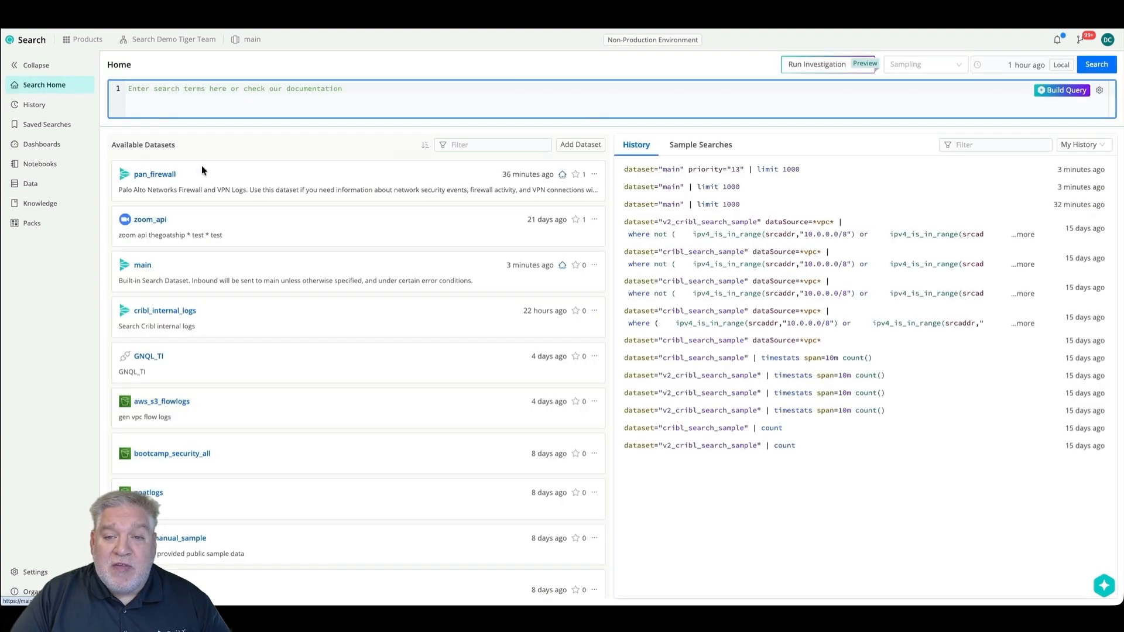
{"action": "left_click", "coordinate": [475, 145]}
{"action": "type", "text": "sys"}
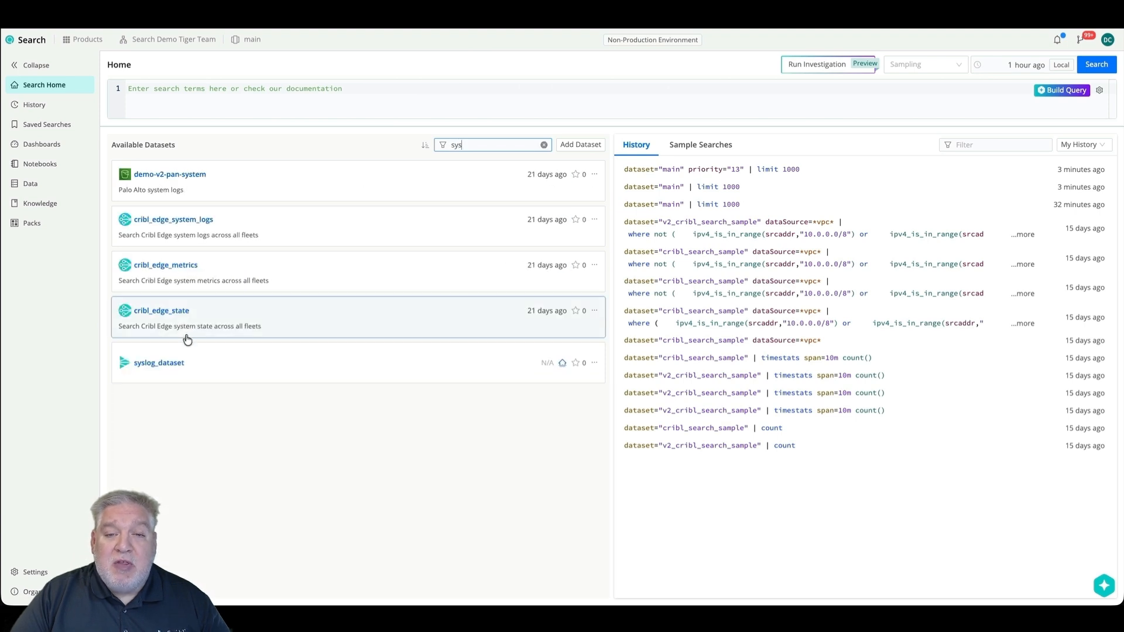
{"action": "left_click", "coordinate": [188, 364]}
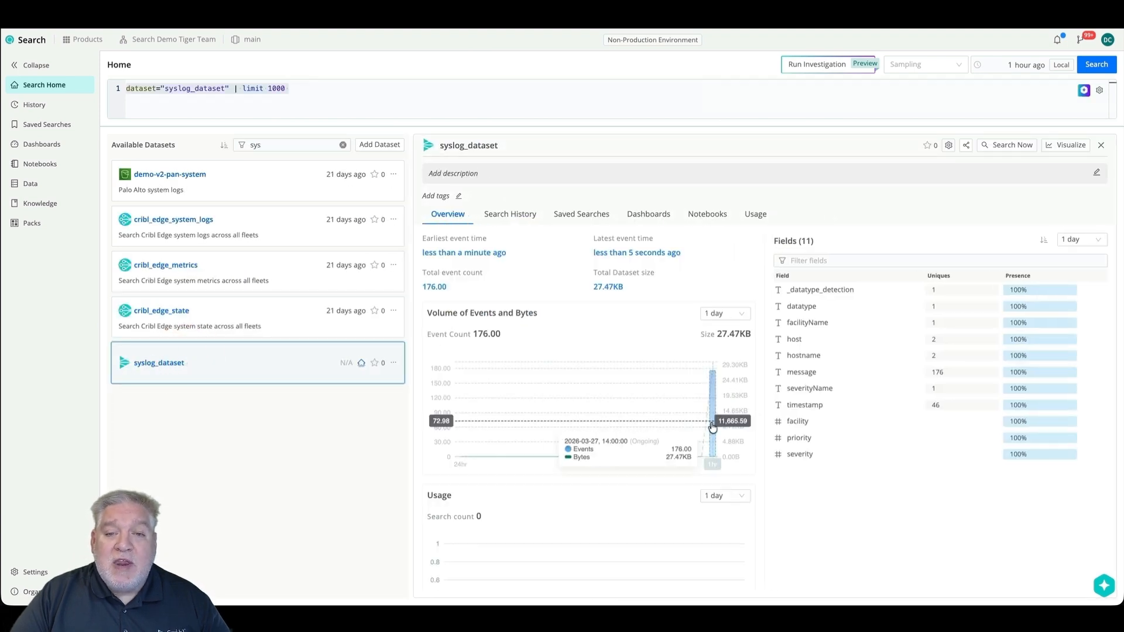
{"action": "left_click", "coordinate": [1087, 67]}
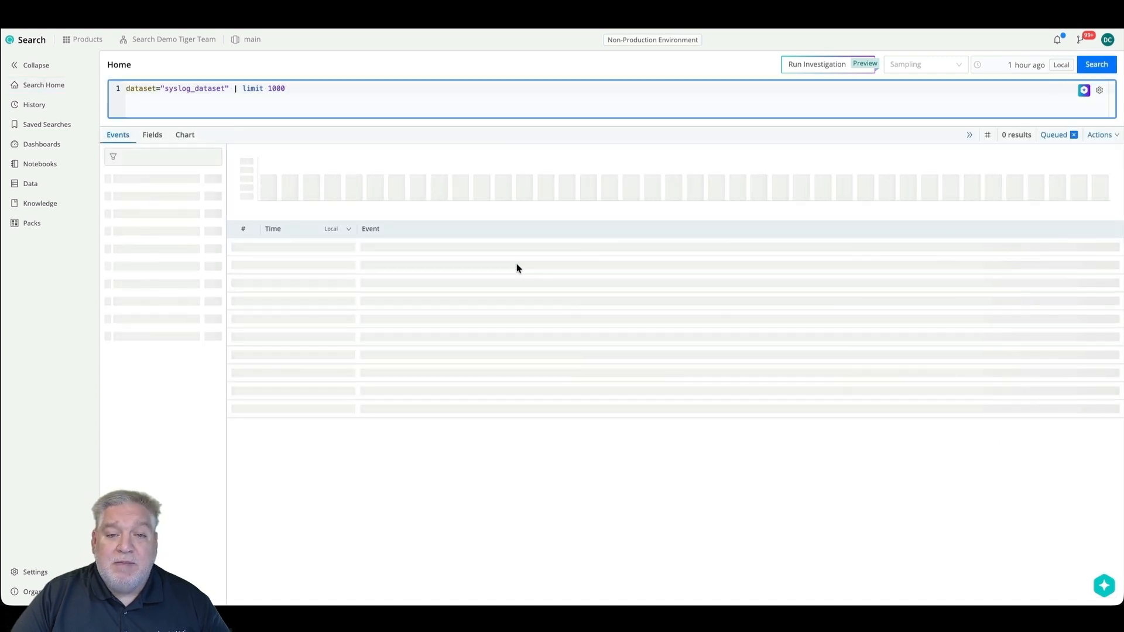
- Expand the second search result to examine its dataset and datatype fields, and collapse it again
{"action": "left_click", "coordinate": [233, 262]}
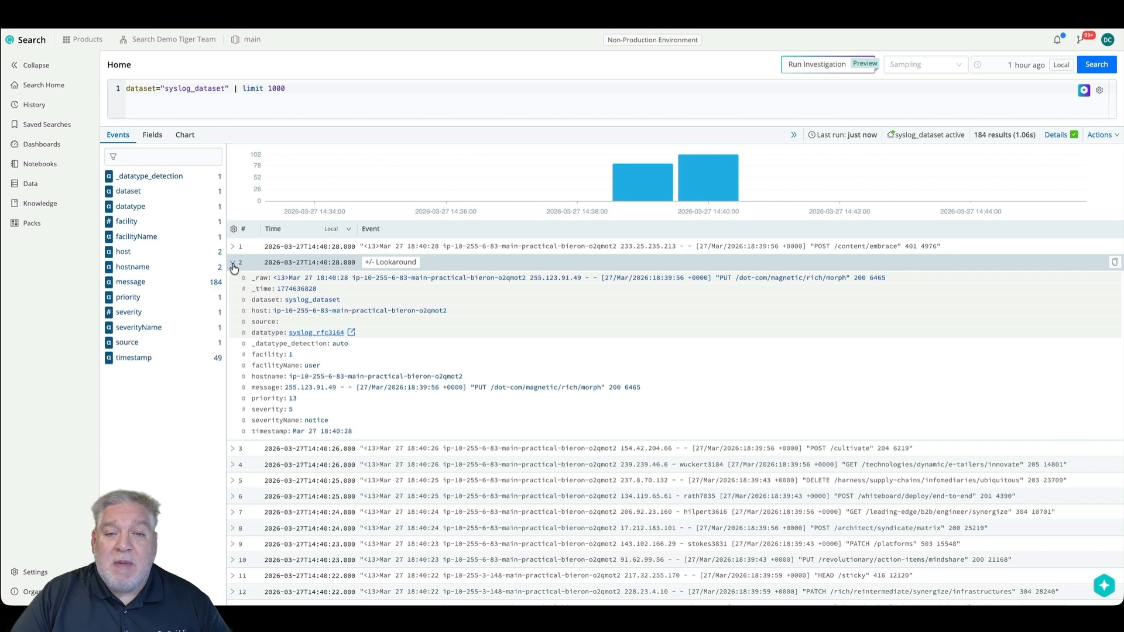
{"action": "left_click", "coordinate": [233, 262]}
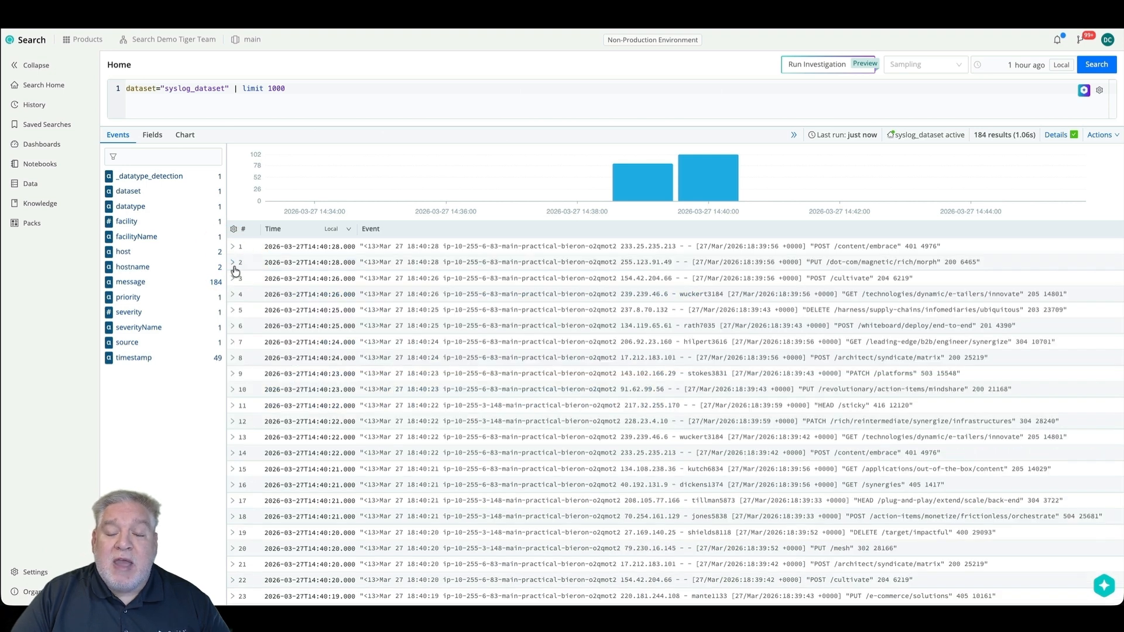
- Filter the datatypes by "rfc", clone the syslog_rfc3164 datatype and give the clone the ID custom_syslog_datatype
{"action": "left_click", "coordinate": [41, 183]}
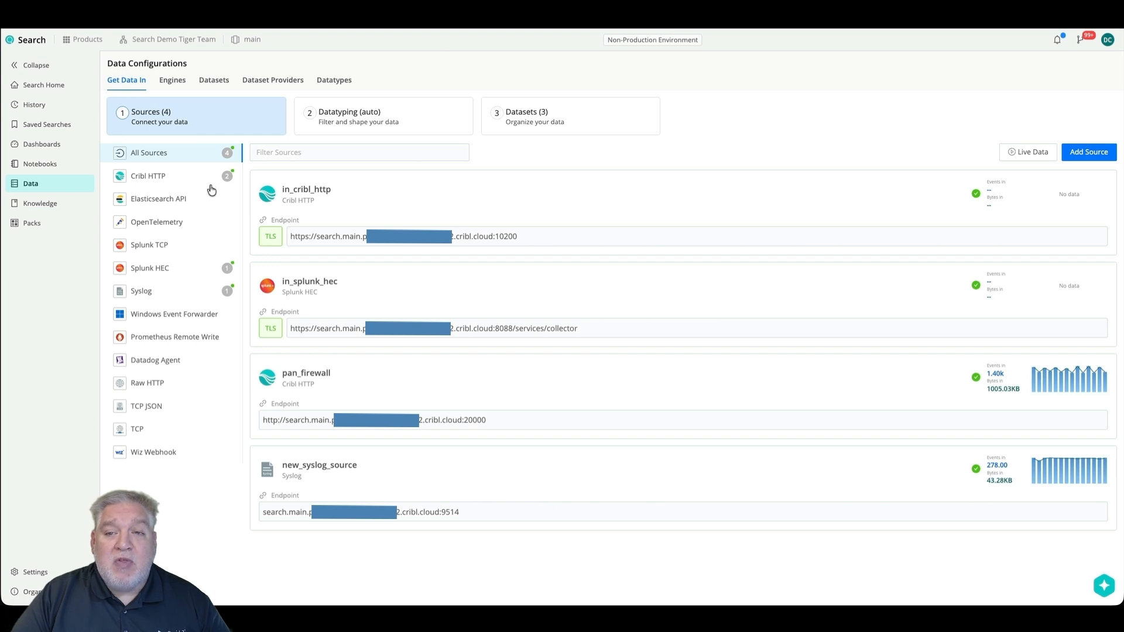
{"action": "left_click", "coordinate": [402, 128]}
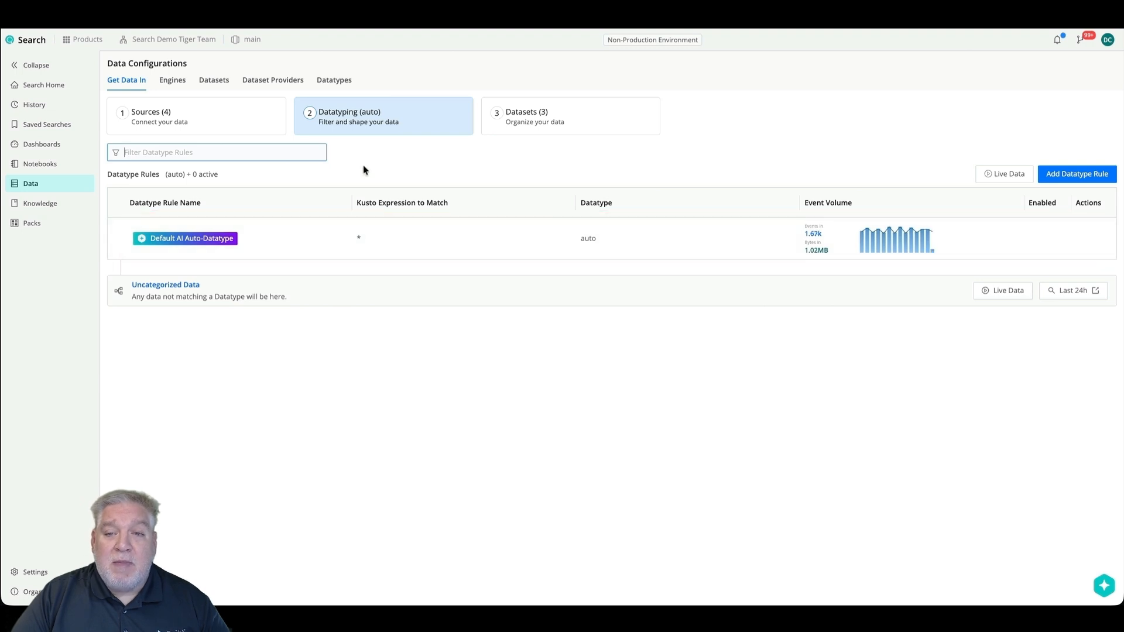
{"action": "left_click", "coordinate": [333, 82]}
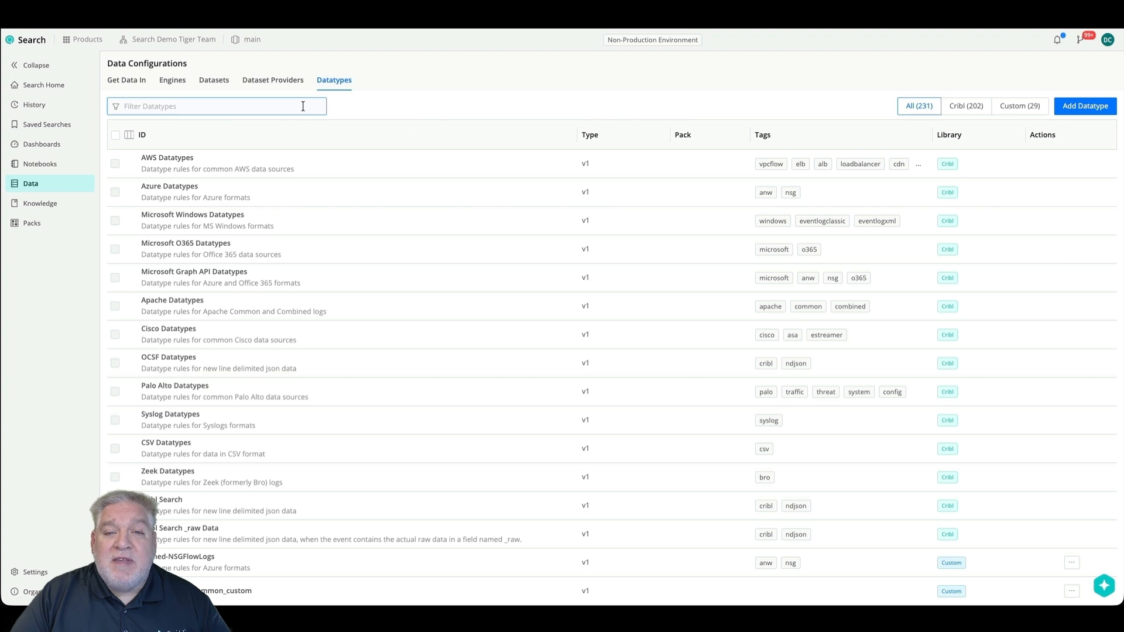
{"action": "type", "text": "rfc"}
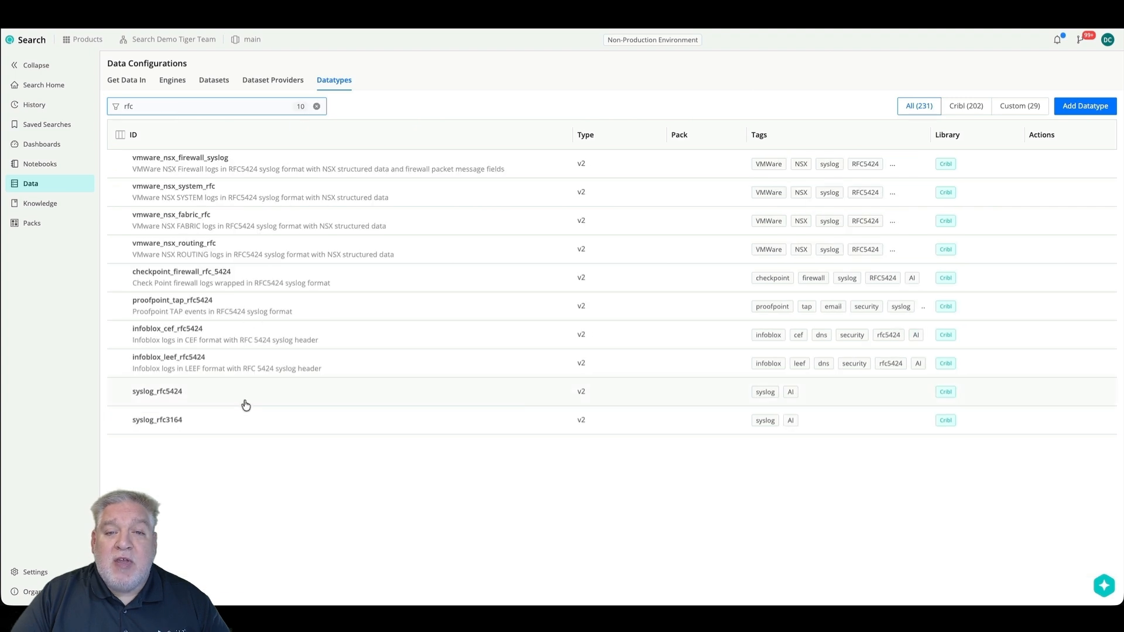
{"action": "left_click", "coordinate": [201, 420]}
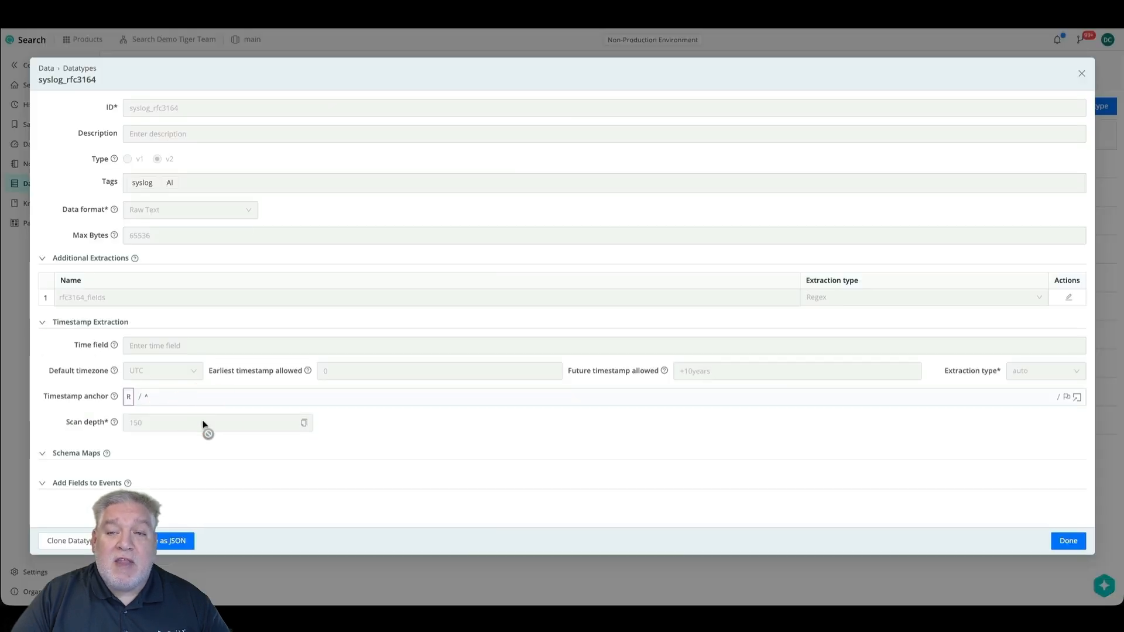
{"action": "left_click", "coordinate": [69, 540]}
{"action": "type", "text": "custom_s"}
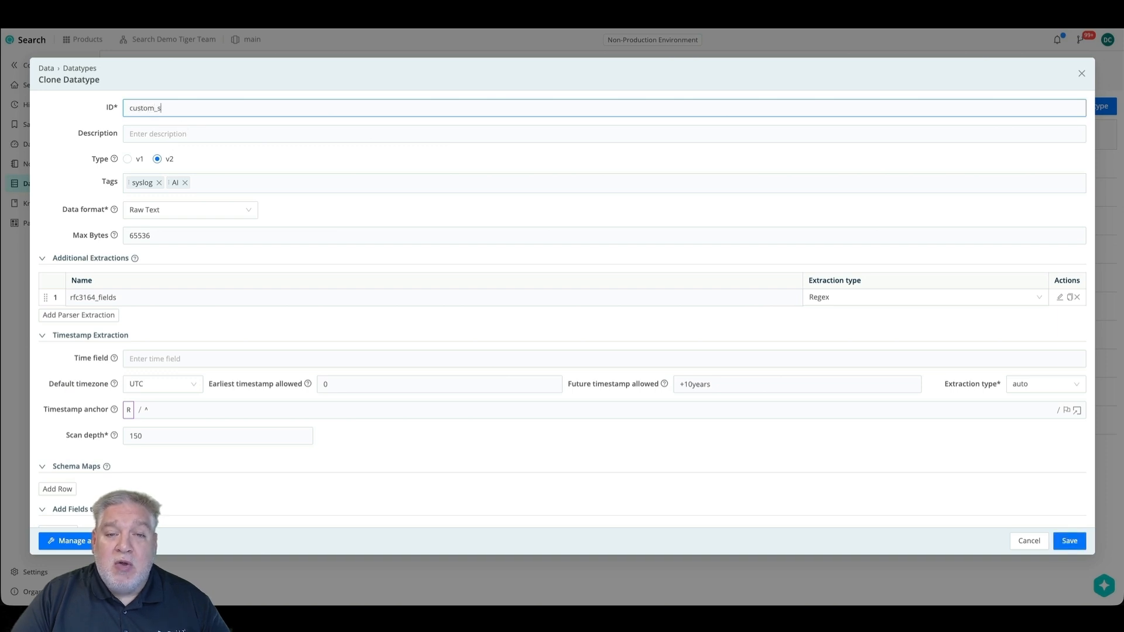
{"action": "type", "text": "yslog_datatype"}
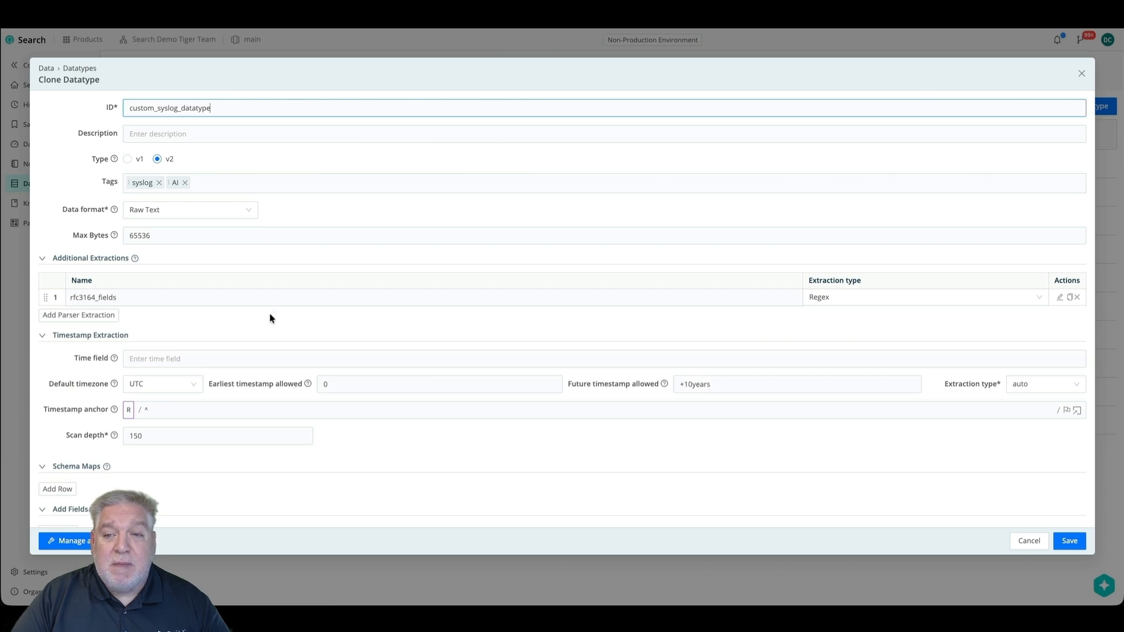
- Add an event field named new_field with the Kusto expression "custom_datatype" and save the cloned datatype
{"action": "scroll", "coordinate": [269, 313], "scroll_direction": "down", "scroll_amount": 1}
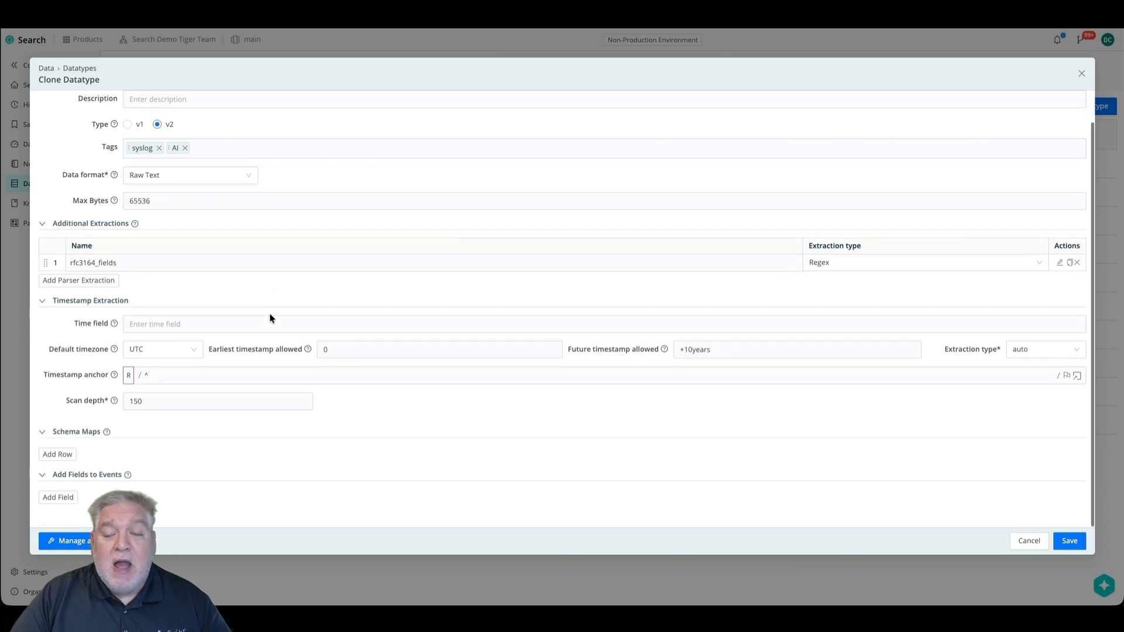
{"action": "left_click", "coordinate": [70, 498]}
{"action": "scroll", "coordinate": [171, 455], "scroll_direction": "down", "scroll_amount": 1}
{"action": "left_click", "coordinate": [171, 475]}
{"action": "type", "text": "new_field"}
{"action": "key", "text": "Tab"}
{"action": "type", "text": "\"custom"}
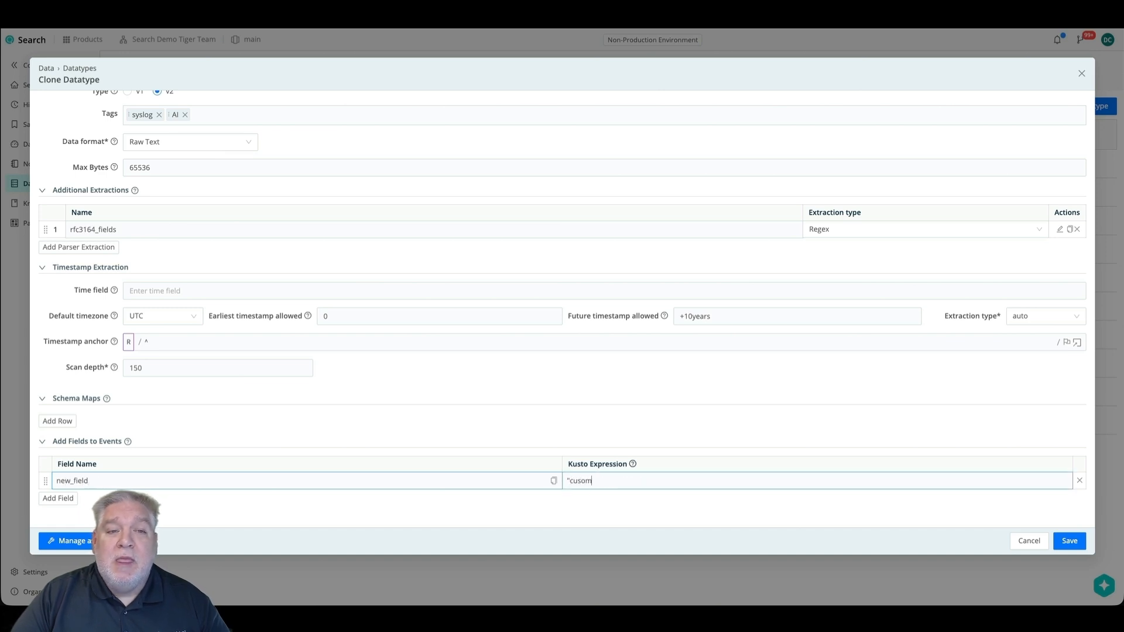
{"action": "type", "text": "_datatype\""}
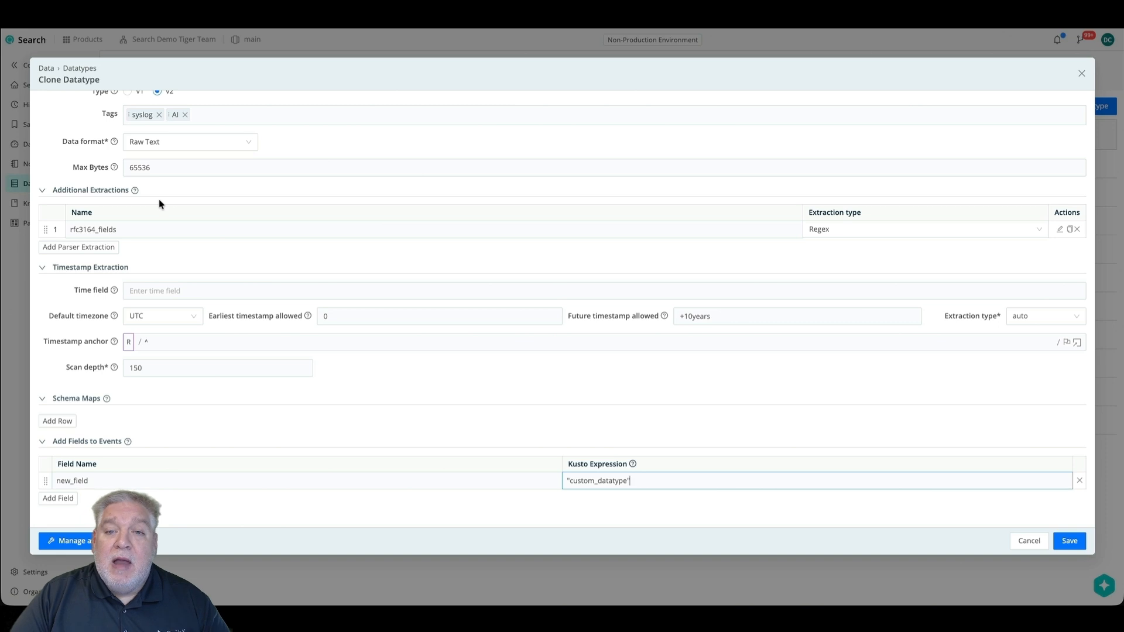
{"action": "left_click", "coordinate": [1063, 545]}
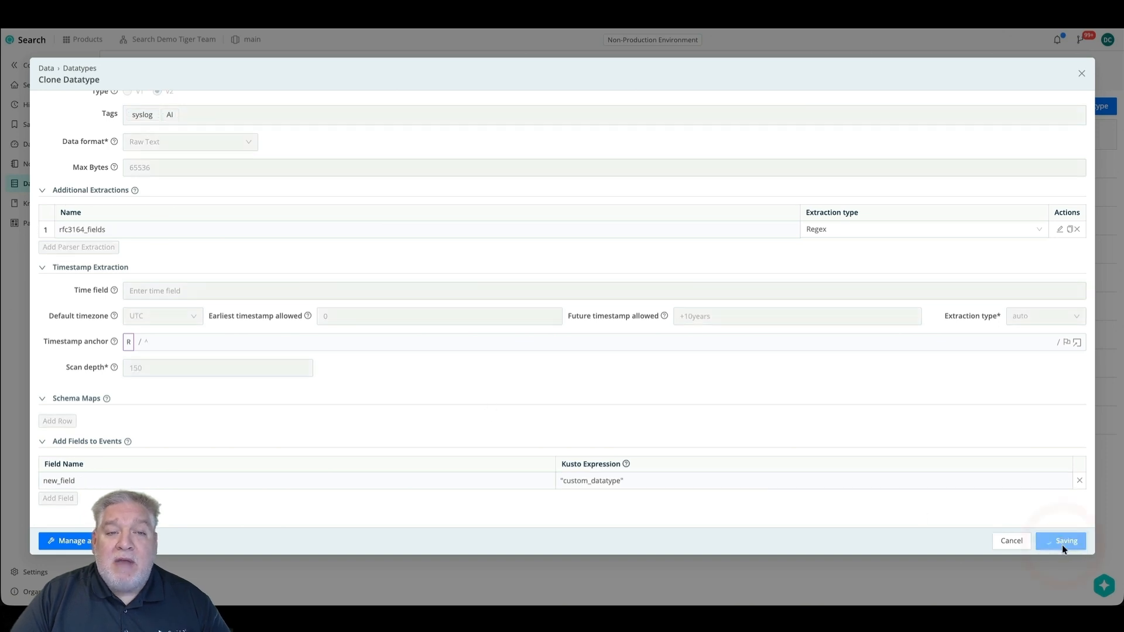
- Add a datatype rule named custom_syslog_rule that matches * and assigns the datatype custom_syslog_datatype
{"action": "left_click", "coordinate": [366, 124]}
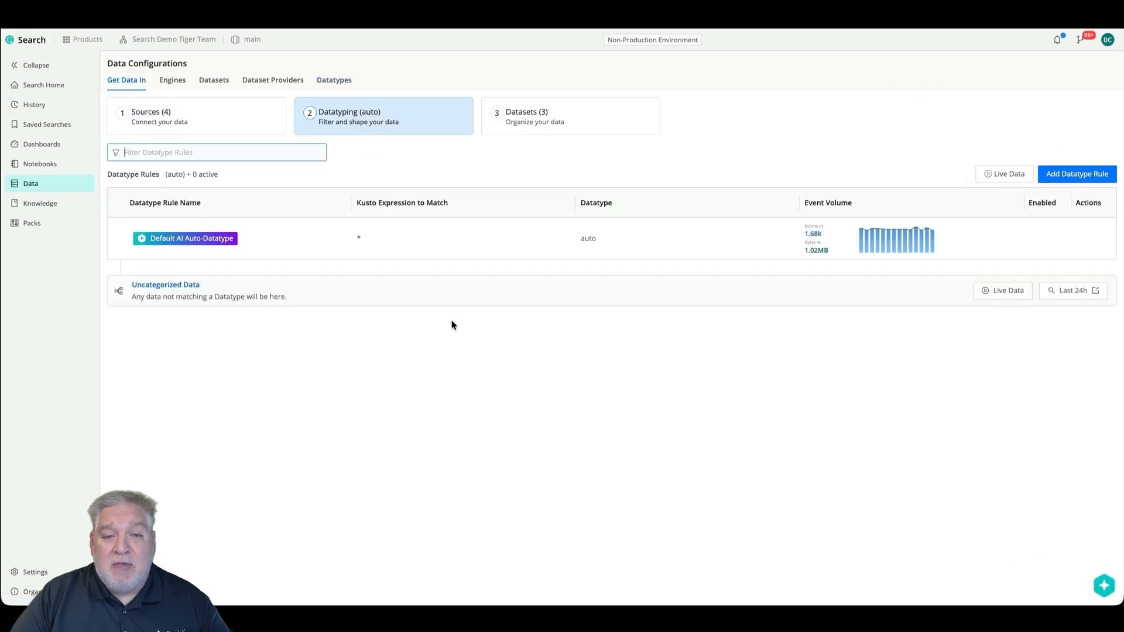
{"action": "left_click", "coordinate": [1048, 178]}
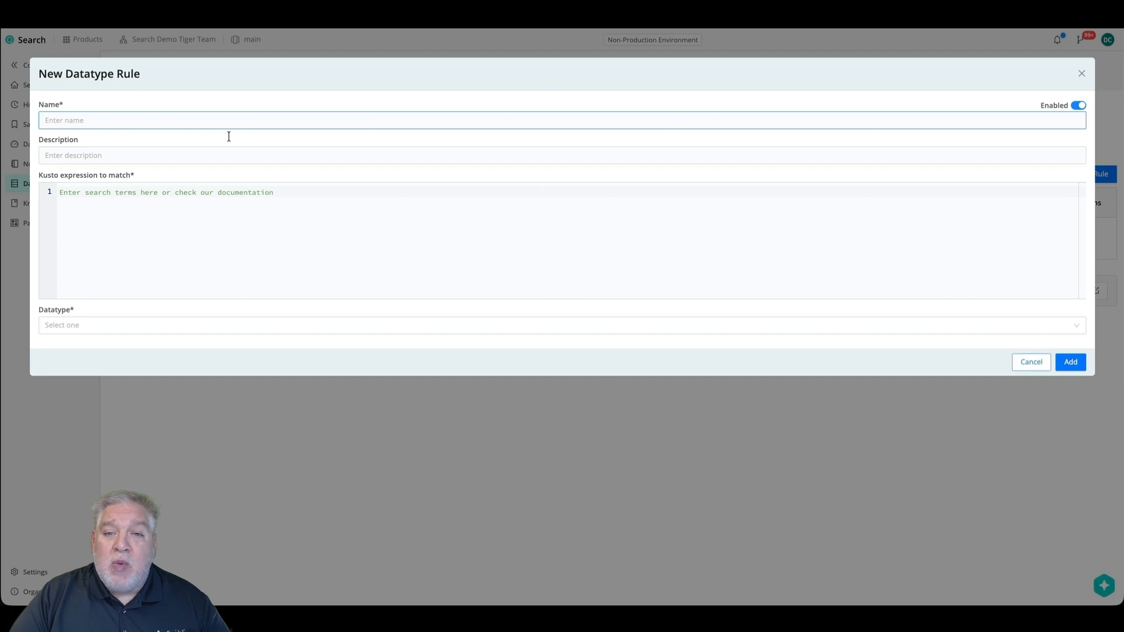
{"action": "type", "text": "custom_syslog_rule"}
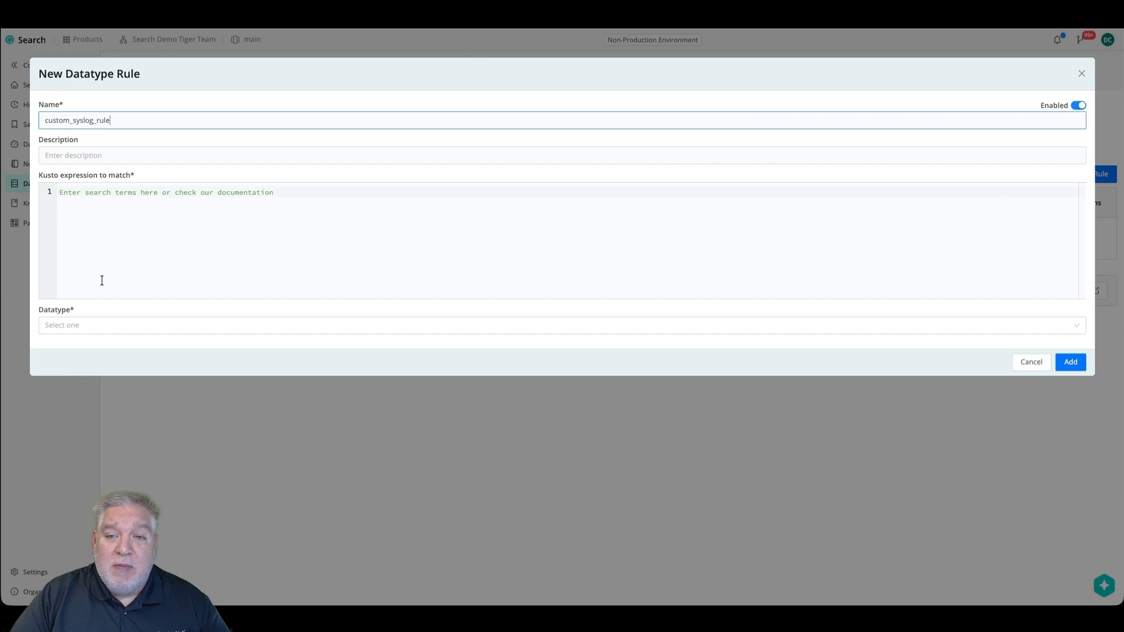
{"action": "left_click", "coordinate": [102, 323]}
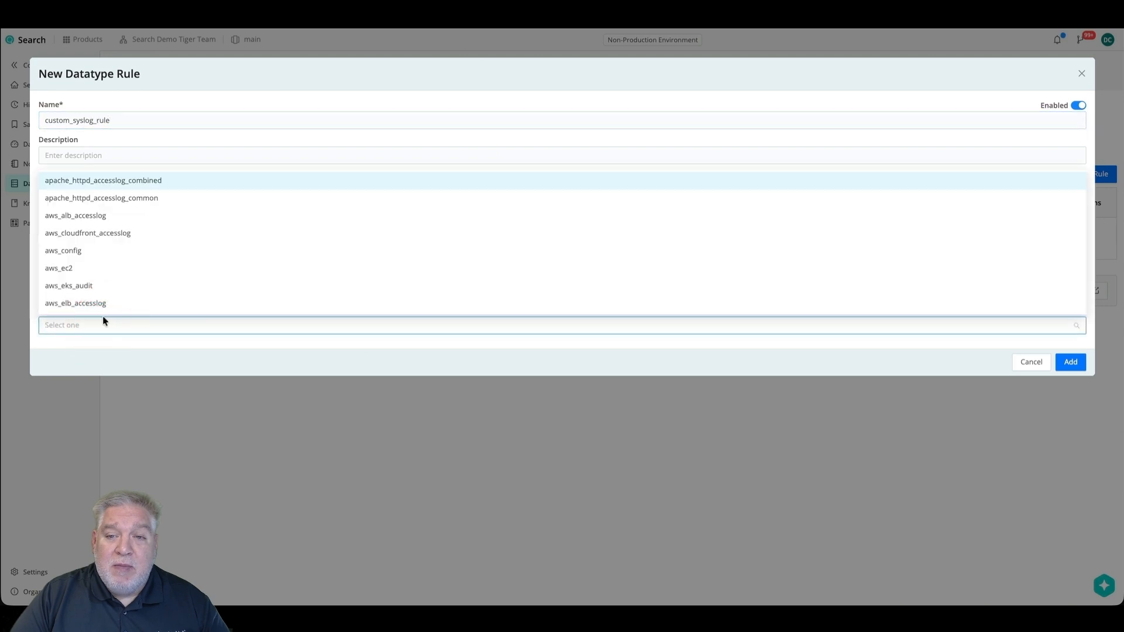
{"action": "type", "text": "cus"}
{"action": "left_click", "coordinate": [115, 345]}
{"action": "left_click", "coordinate": [131, 221]}
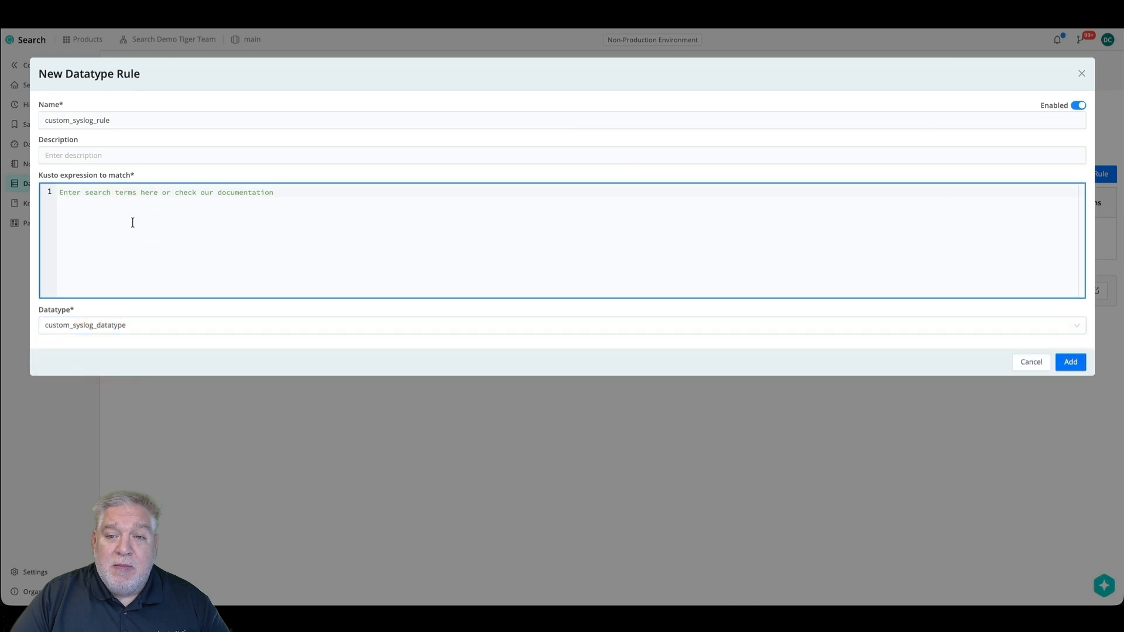
{"action": "type", "text": "*"}
{"action": "left_click", "coordinate": [1066, 364]}
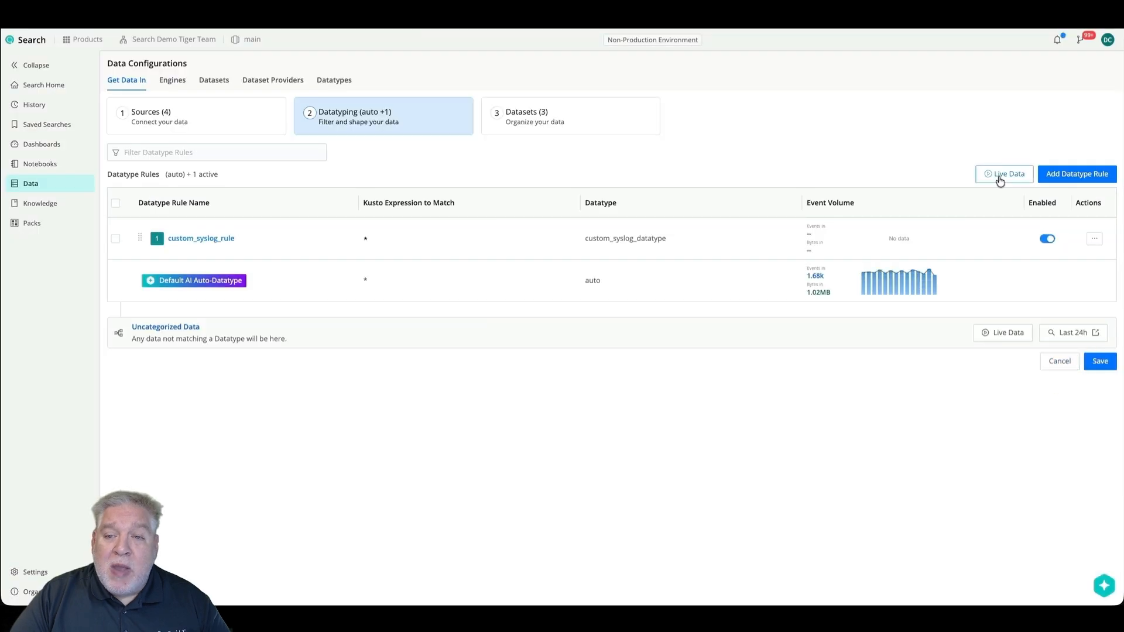
- Capture live data after datatyping from new_syslog_source only
{"action": "left_click", "coordinate": [1001, 175]}
{"action": "left_click", "coordinate": [359, 157]}
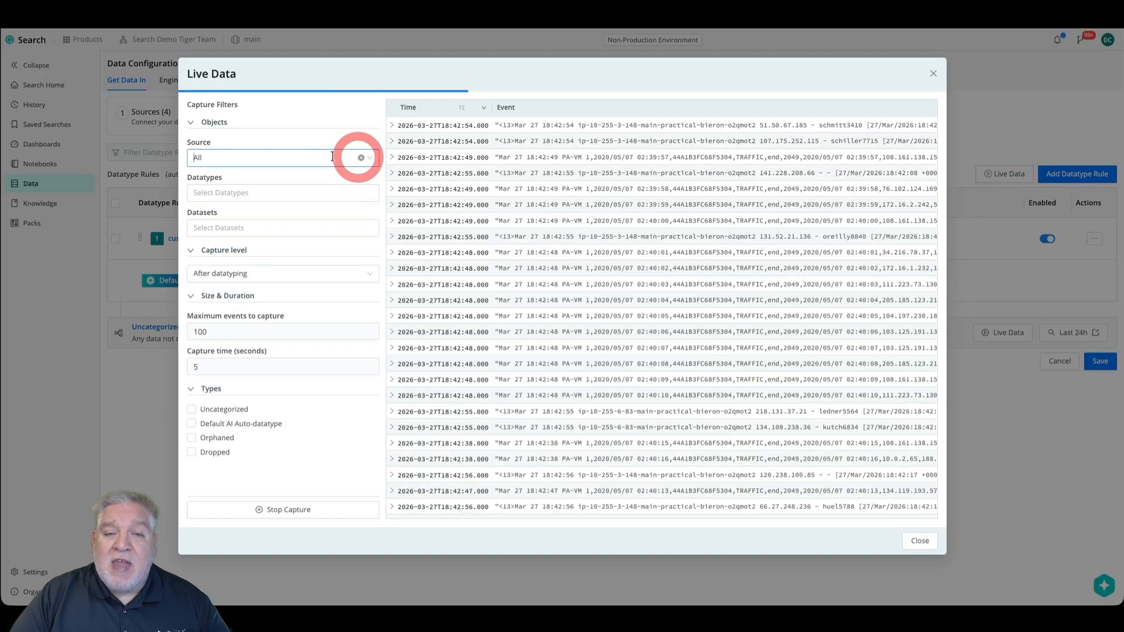
{"action": "left_click", "coordinate": [257, 250]}
{"action": "left_click", "coordinate": [319, 510]}
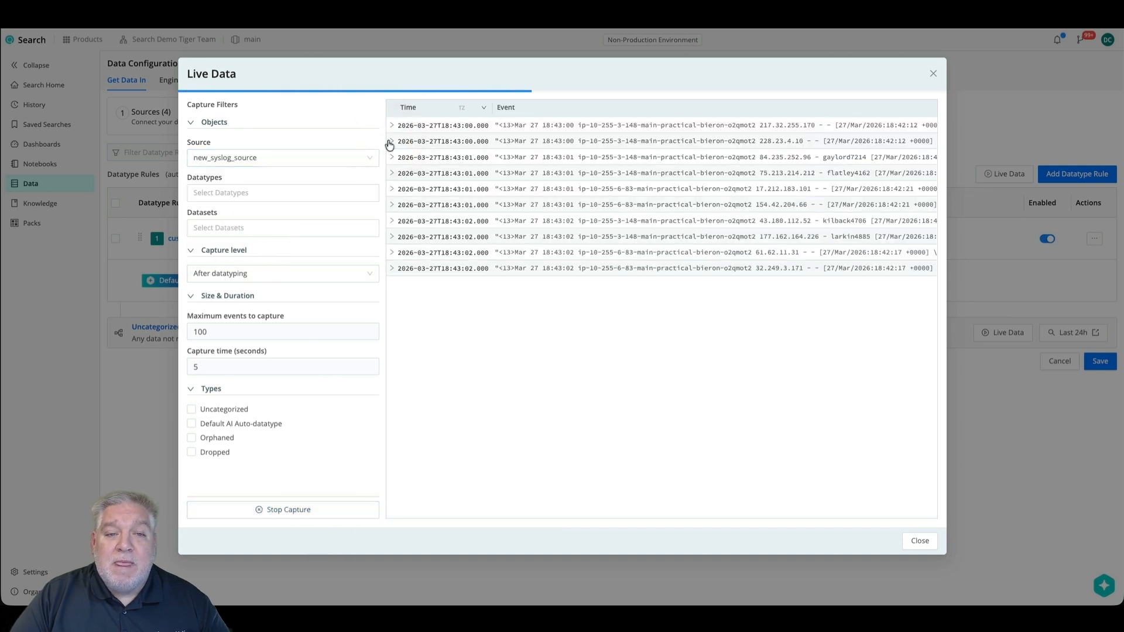
- Expand a captured syslog event, copy its __inputId field with the value syslog:new_syslog_source:tcp, and close the live data
{"action": "left_click", "coordinate": [391, 141]}
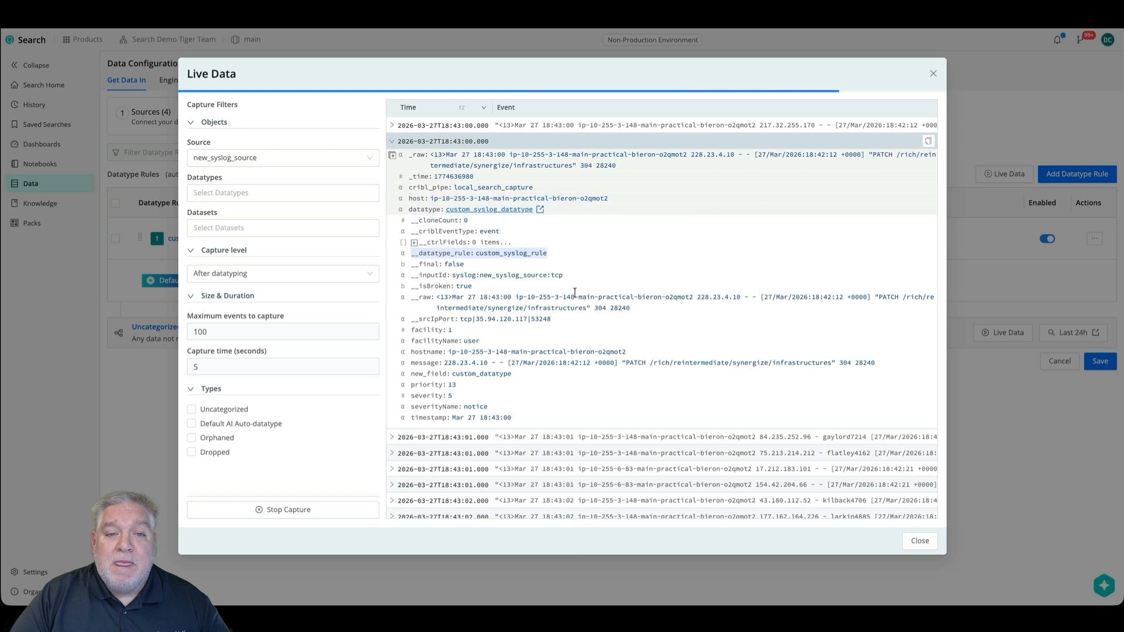
{"action": "left_click_drag", "start_coordinate": [582, 276], "coordinate": [411, 278]}
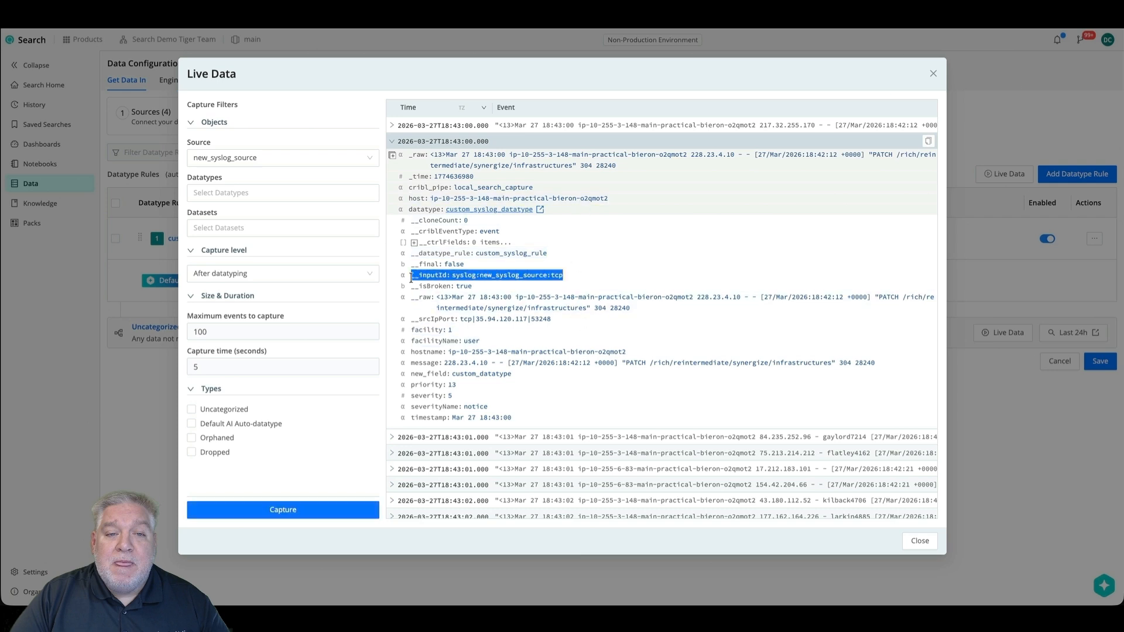
{"action": "left_click", "coordinate": [922, 542]}
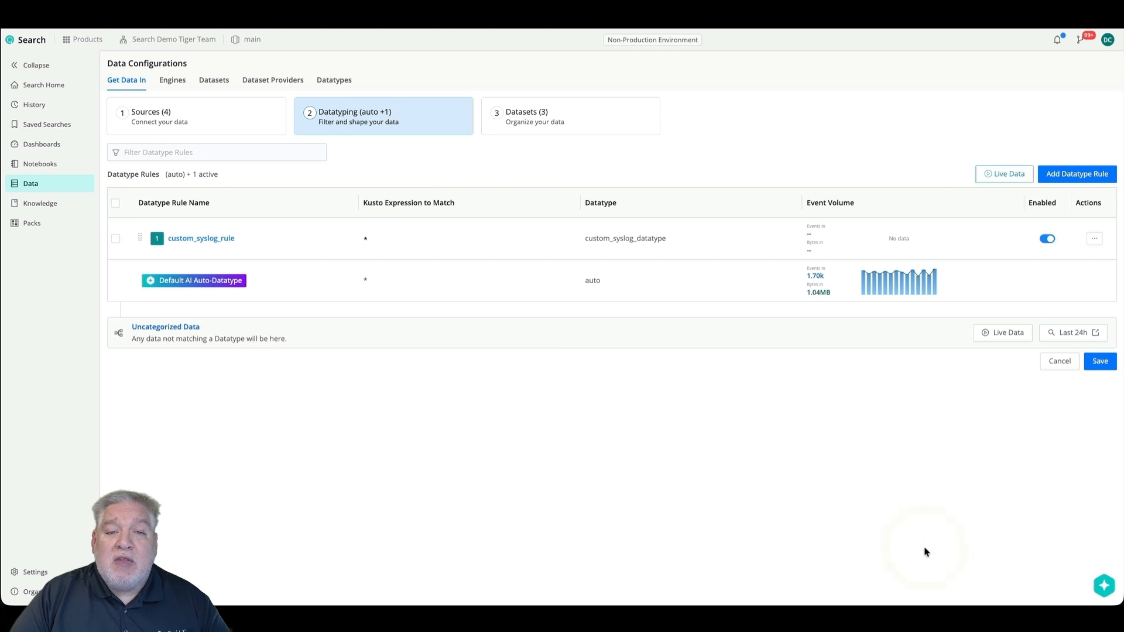
- Change the match expression of custom_syslog_rule to __inputId="syslog:new_syslog_source:tcp" and save the datatype rules
{"action": "left_click", "coordinate": [268, 246]}
{"action": "left_click", "coordinate": [45, 190]}
{"action": "type", "text": "__inputId: syslog:new_syslog_source:tcp"}
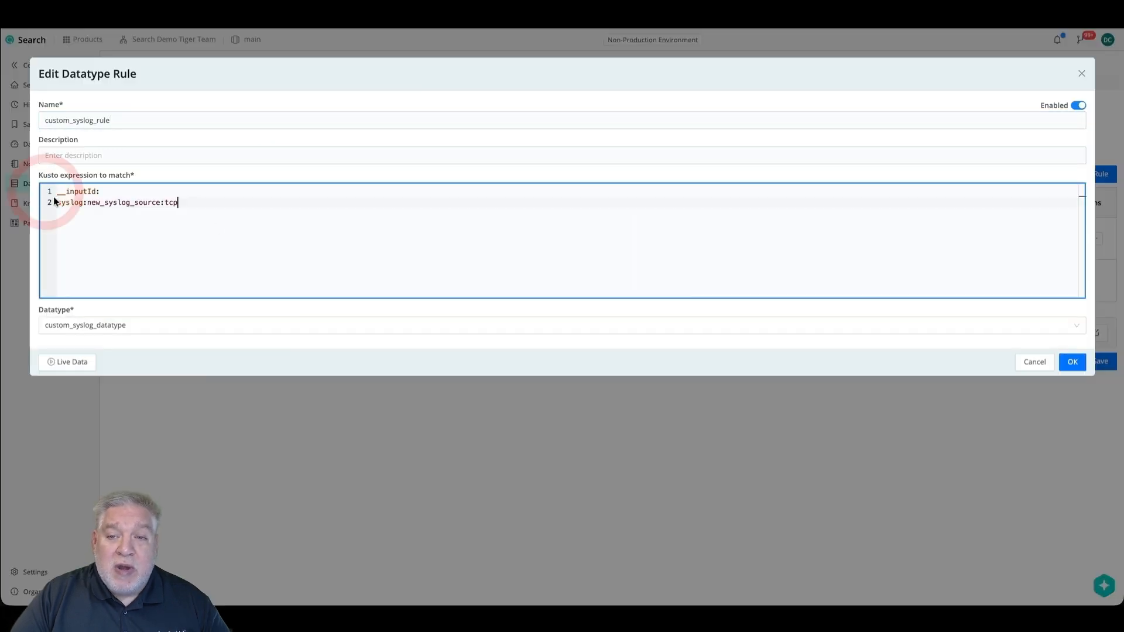
{"action": "left_click", "coordinate": [57, 203]}
{"action": "key", "text": "BackSpace"}
{"action": "key", "text": "BackSpace"}
{"action": "type", "text": "="}
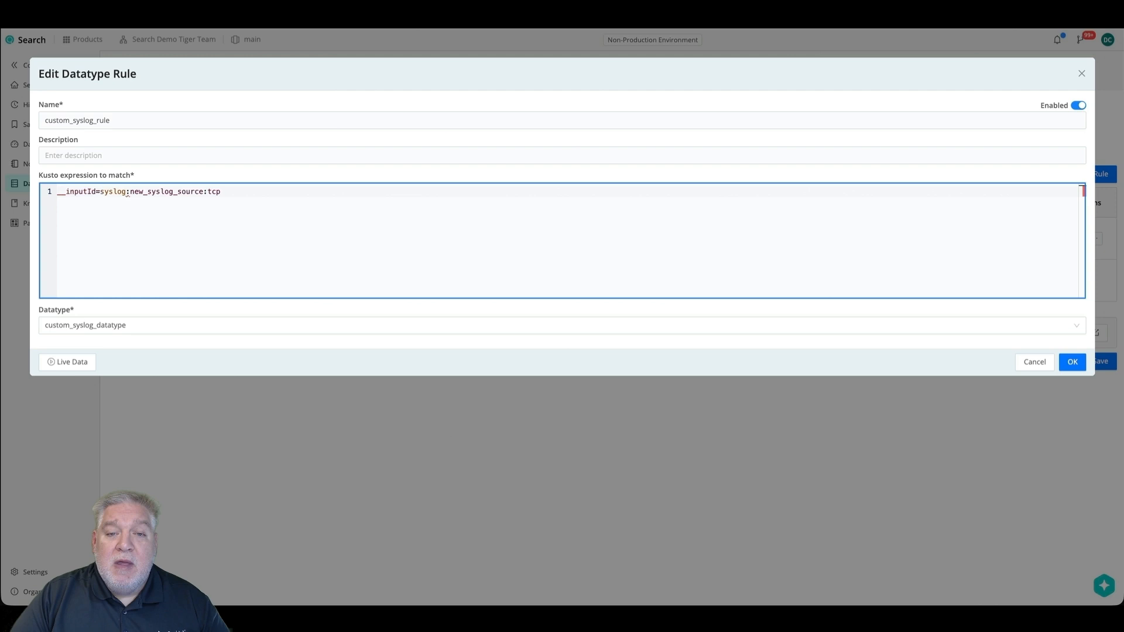
{"action": "type", "text": "\""}
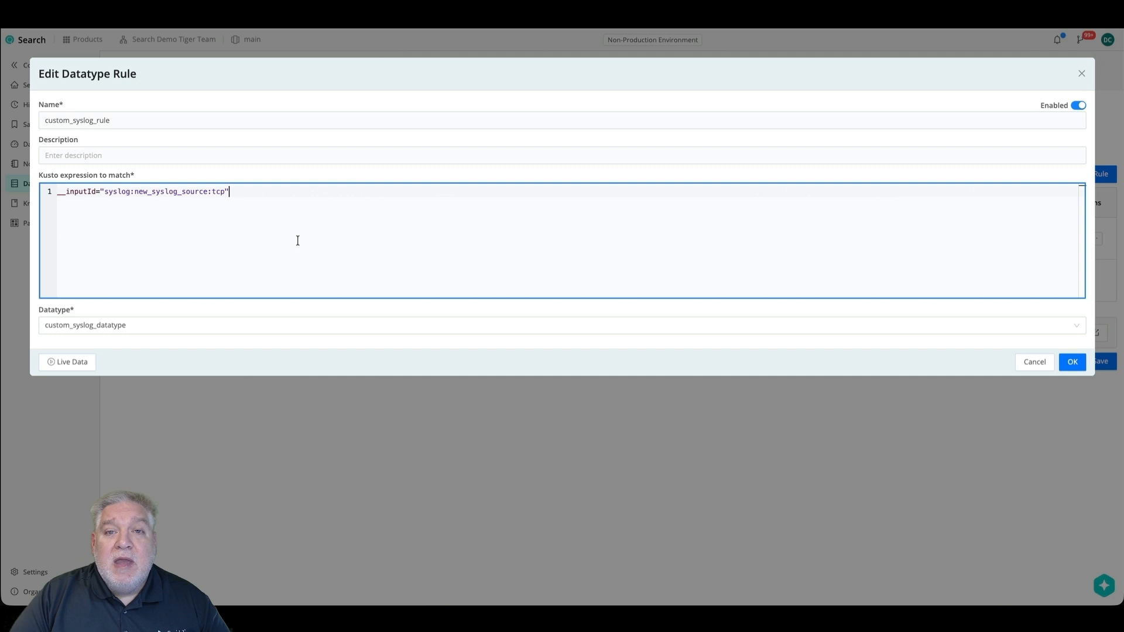
{"action": "left_click", "coordinate": [1072, 362]}
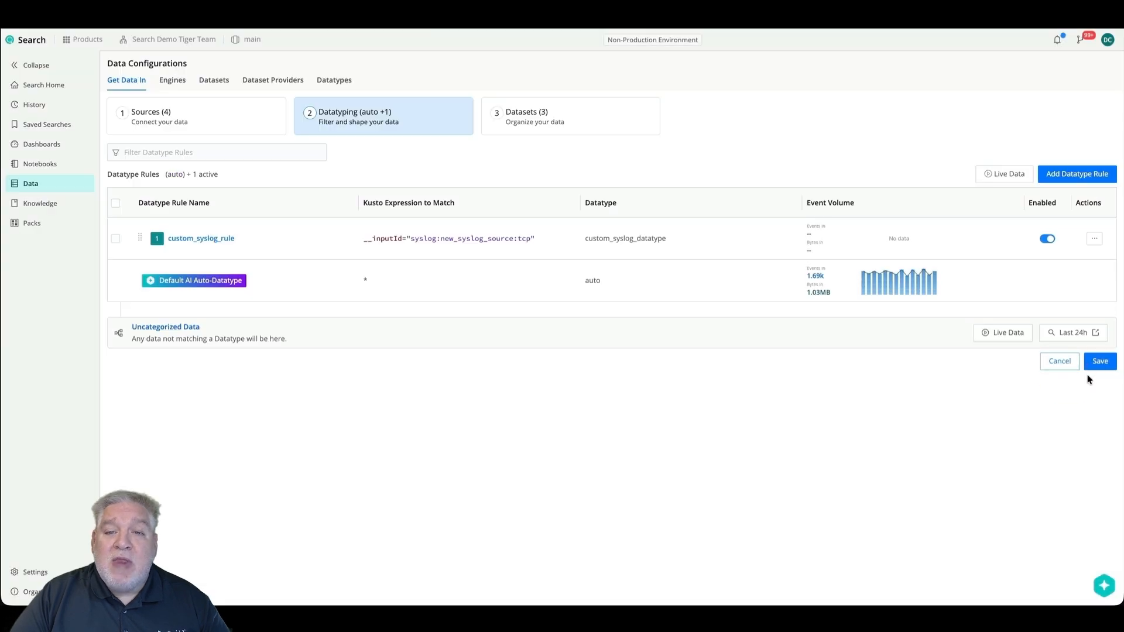
{"action": "left_click", "coordinate": [1089, 366]}
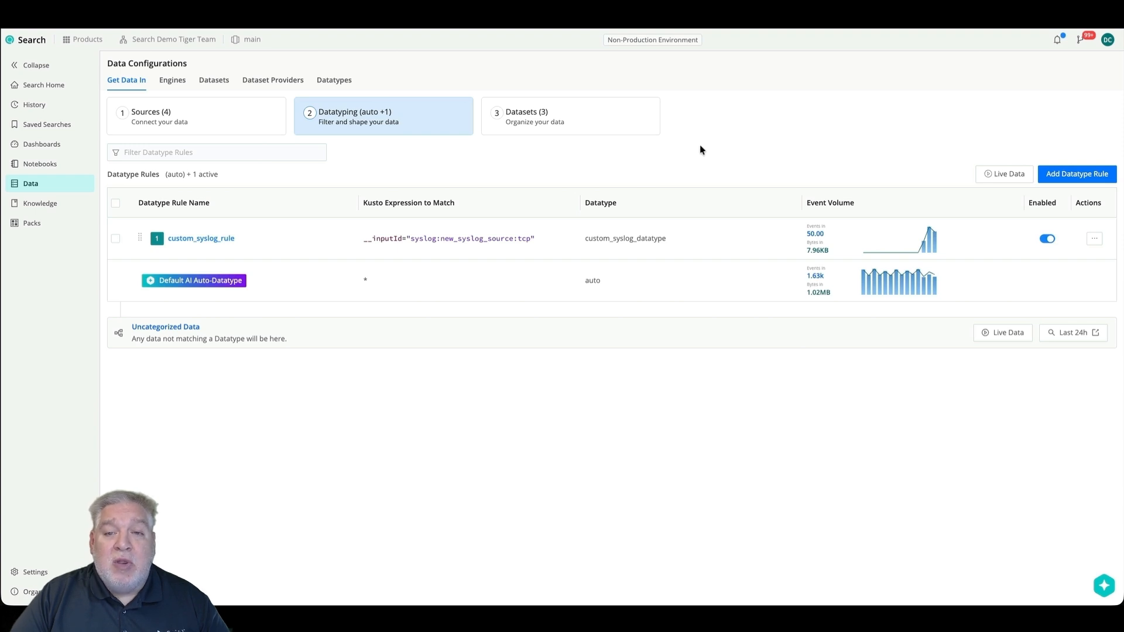
- Check the match expression of the send_syslog_data_to_dataset rule in the dataset rules and close the rule without saving
{"action": "left_click", "coordinate": [567, 126]}
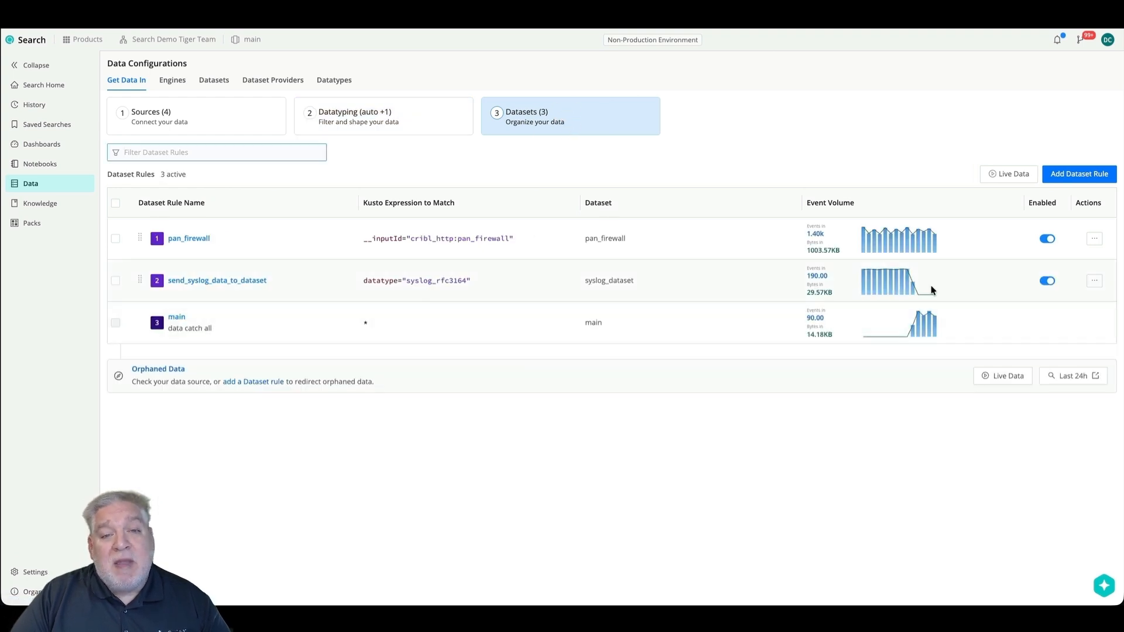
{"action": "left_click", "coordinate": [320, 284]}
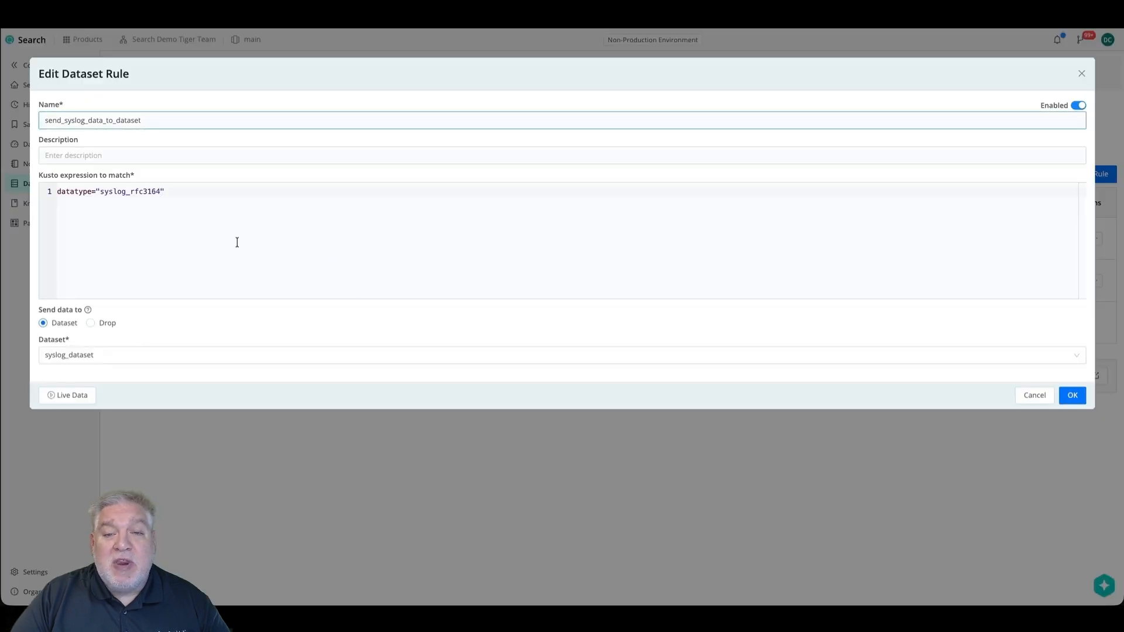
{"action": "left_click", "coordinate": [240, 223]}
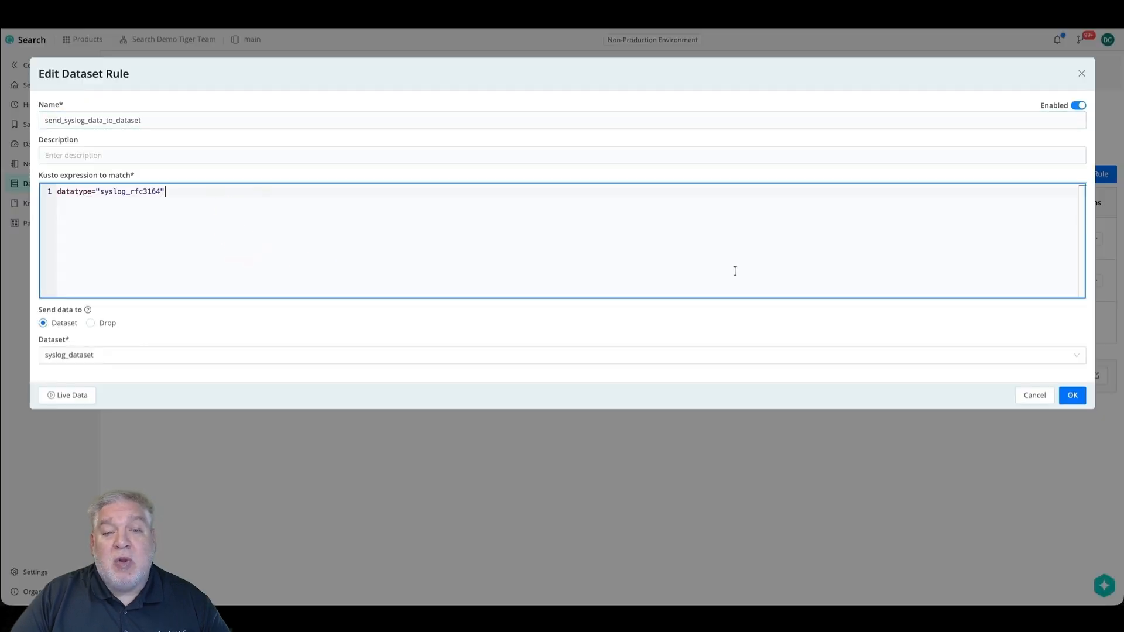
{"action": "left_click", "coordinate": [1026, 397]}
- Capture live data after dataset detection for new_syslog_source only and expand one captured event
{"action": "left_click", "coordinate": [1006, 176]}
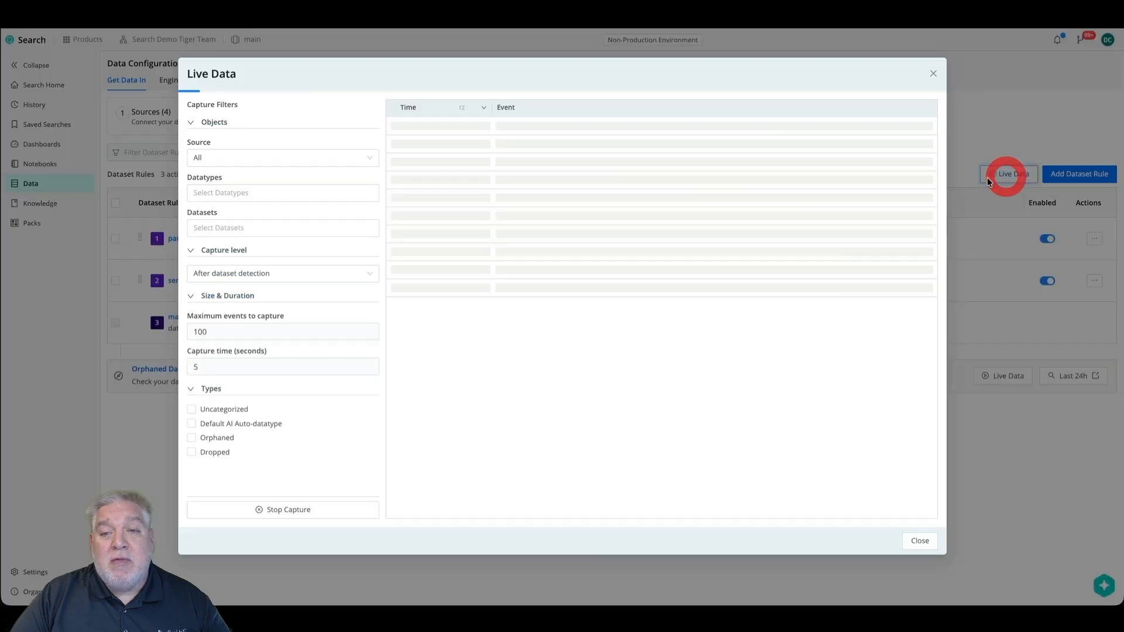
{"action": "left_click", "coordinate": [231, 155]}
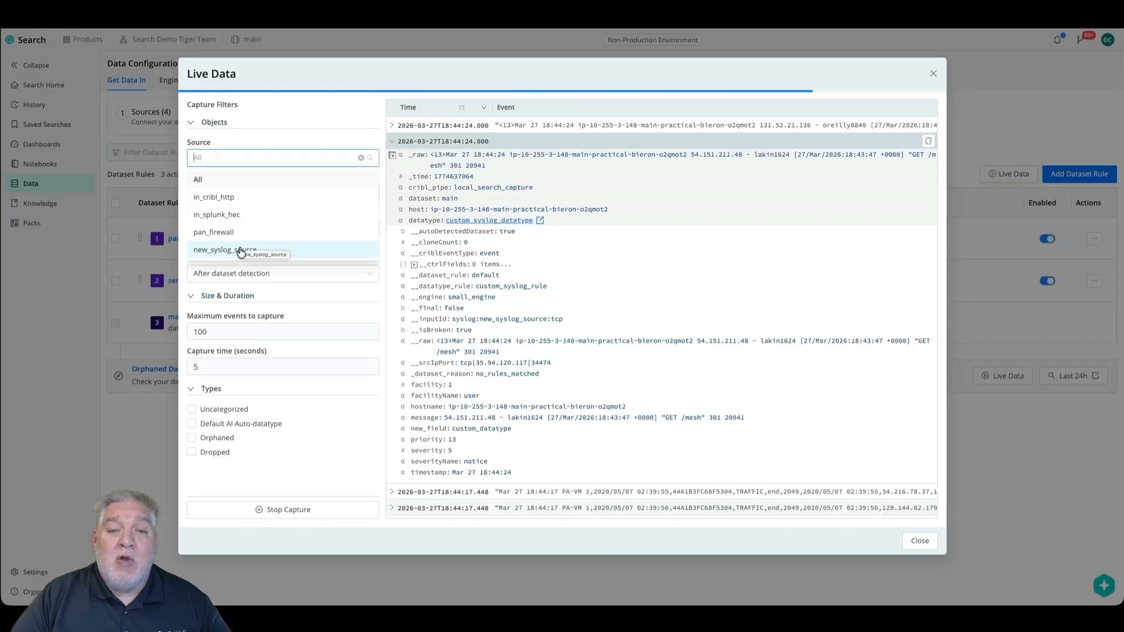
{"action": "left_click", "coordinate": [238, 250]}
{"action": "left_click", "coordinate": [264, 513]}
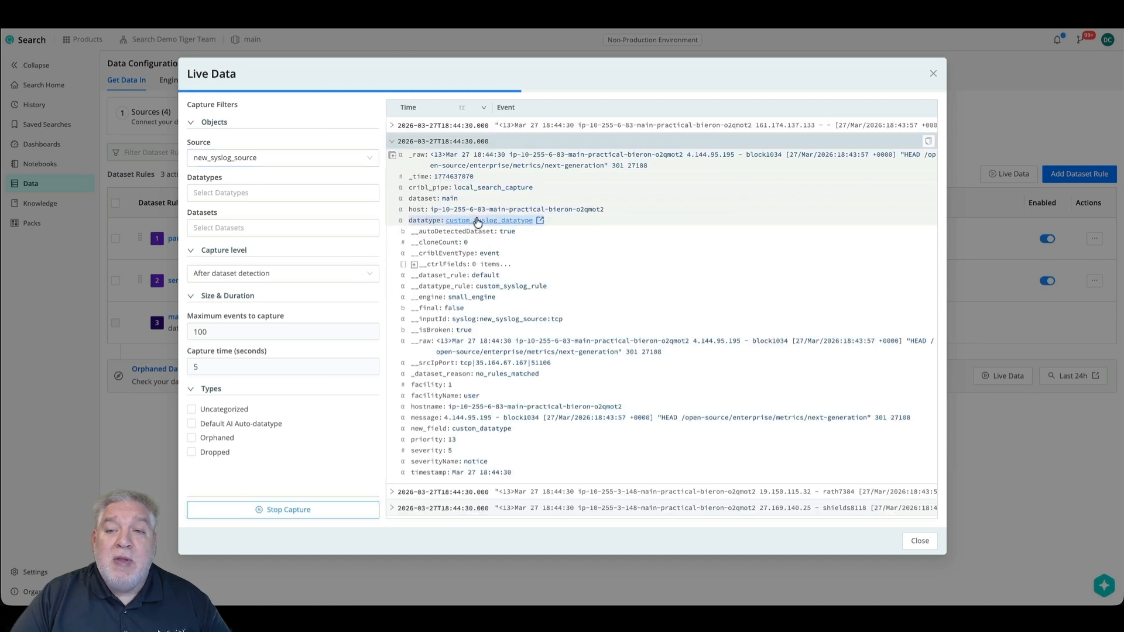
- Copy the datatype field with the value custom_syslog_datatype from the expanded event and close the live data
{"action": "left_click_drag", "start_coordinate": [569, 221], "coordinate": [408, 220]}
{"action": "key", "text": "ctrl+c"}
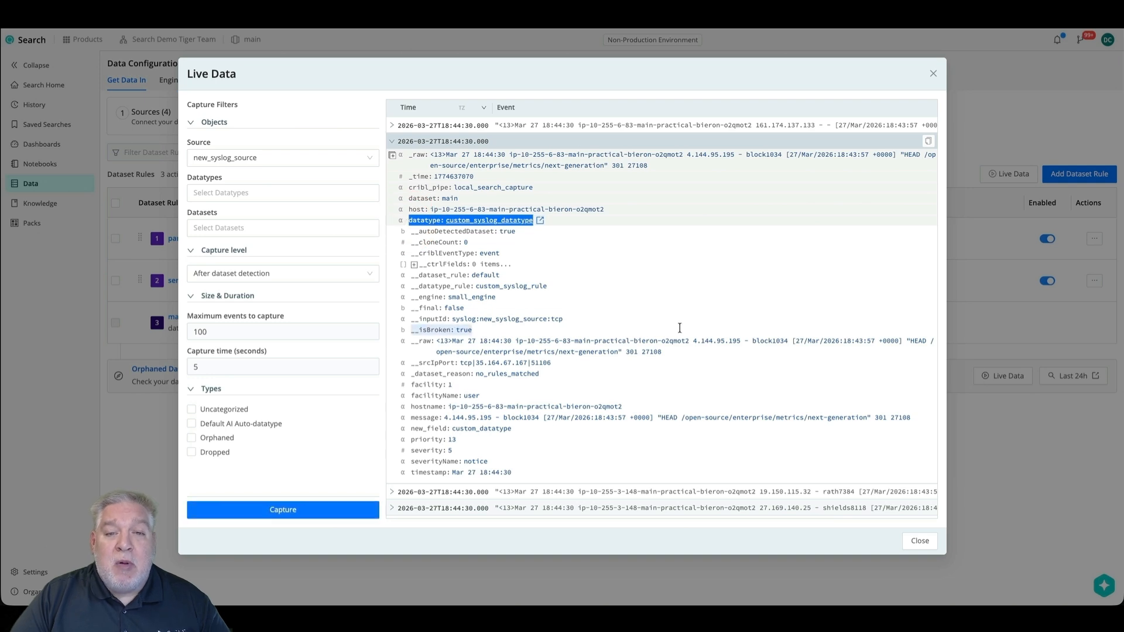
{"action": "left_click", "coordinate": [919, 544]}
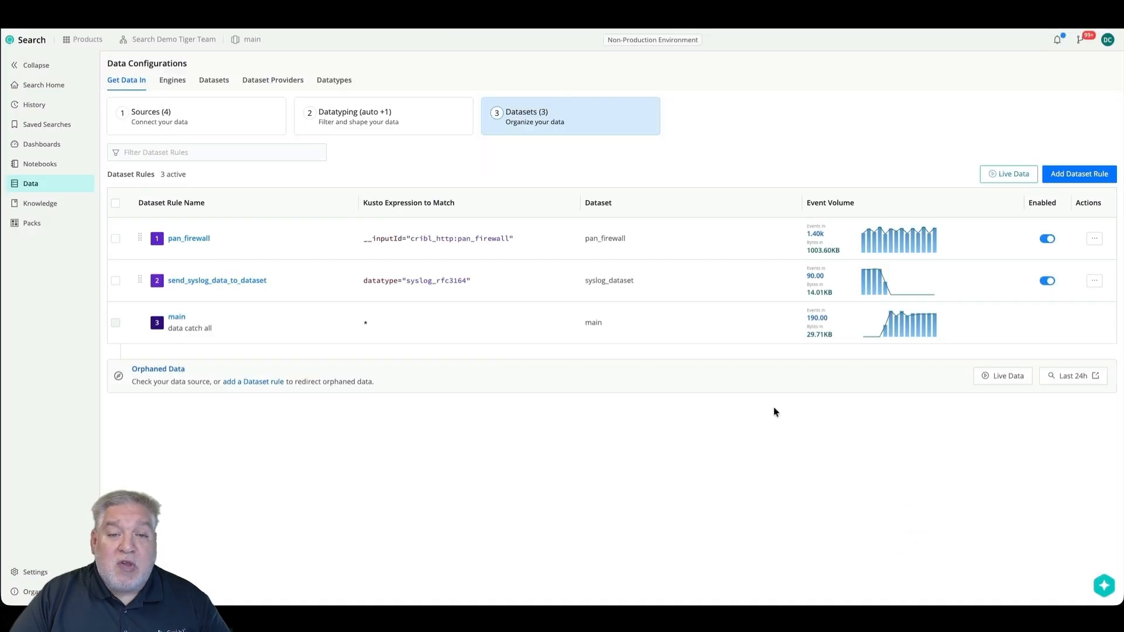
- Extend the match expression of send_syslog_data_to_dataset to datatype="syslog_rfc3164" or datatype="custom_syslog_datatype" and save the dataset rules
{"action": "left_click", "coordinate": [292, 281]}
{"action": "left_click", "coordinate": [250, 230]}
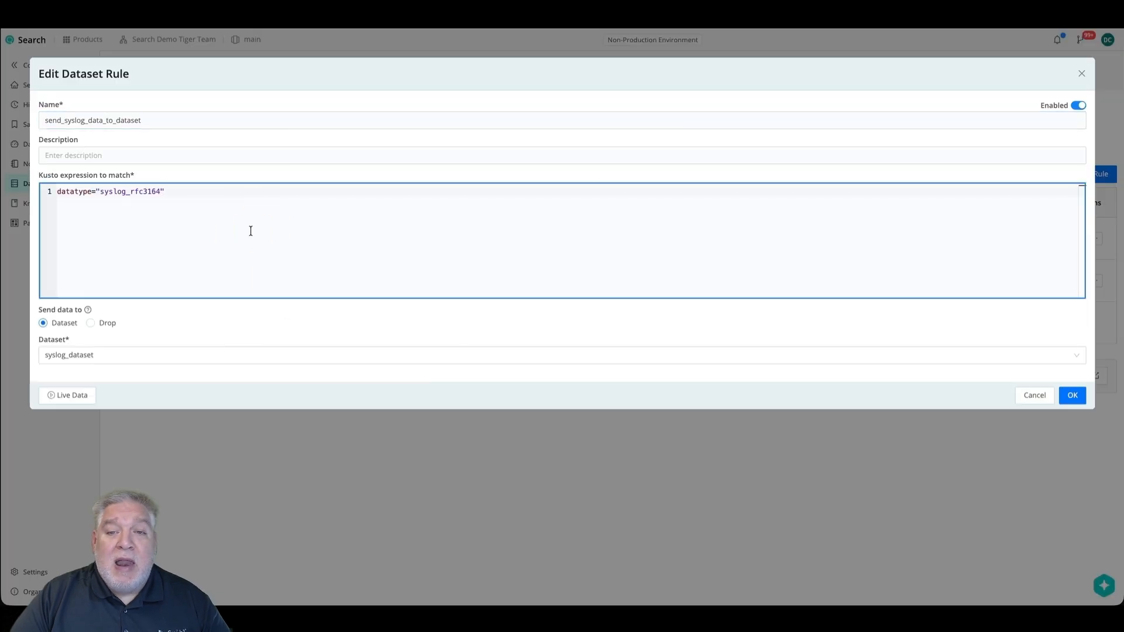
{"action": "type", "text": "or"}
{"action": "key", "text": "ctrl+v"}
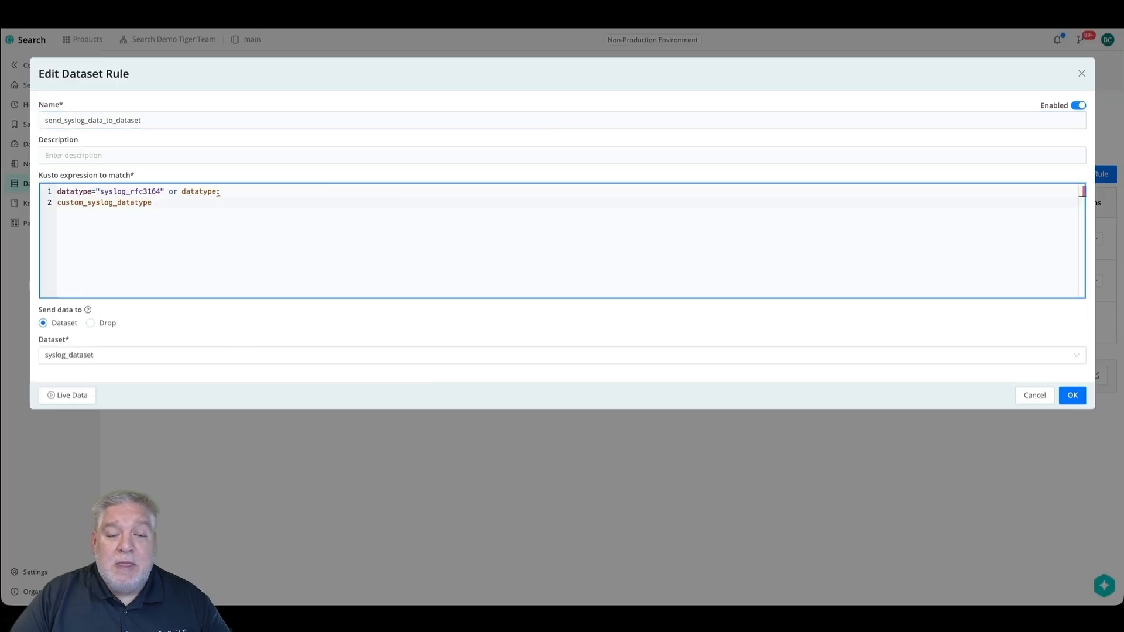
{"action": "left_click", "coordinate": [61, 205]}
{"action": "key", "text": "BackSpace"}
{"action": "key", "text": "BackSpace"}
{"action": "type", "text": "=\""}
{"action": "left_click", "coordinate": [351, 192]}
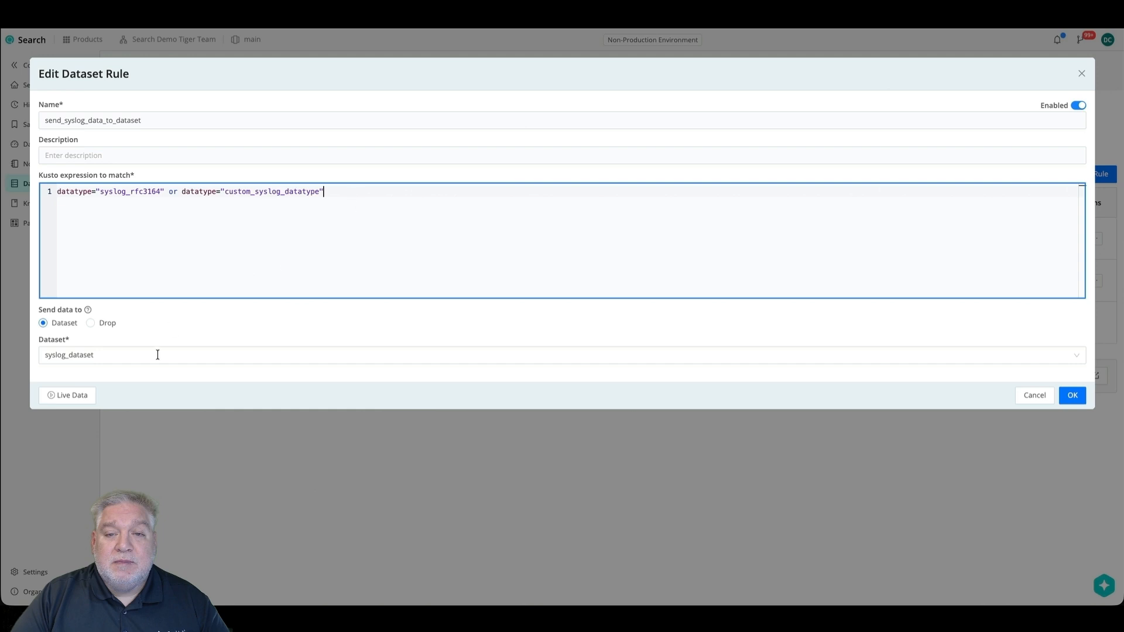
{"action": "left_click", "coordinate": [1073, 396]}
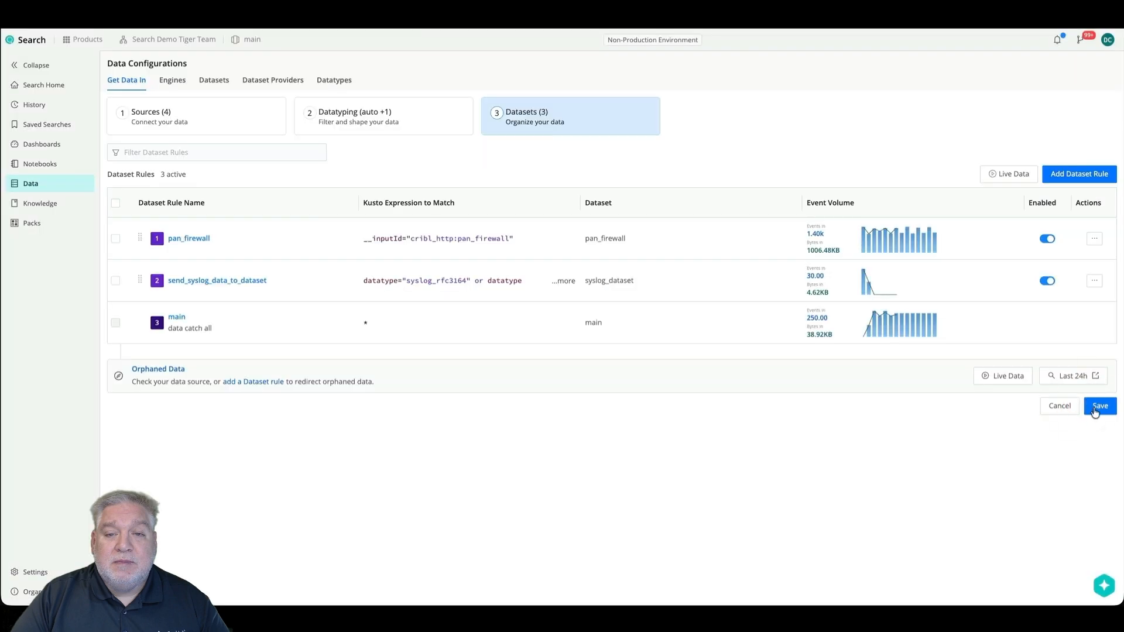
{"action": "left_click", "coordinate": [1097, 410]}
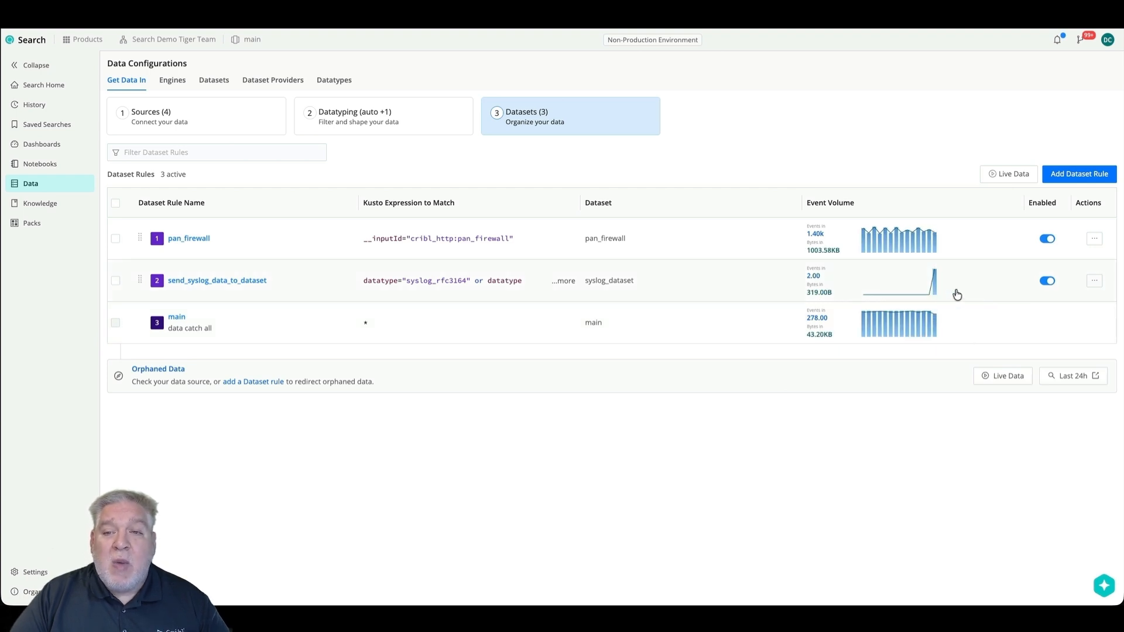
- Capture live data from new_syslog_source after dataset detection and check the dataset and datatype fields of a captured event
{"action": "left_click", "coordinate": [1011, 180]}
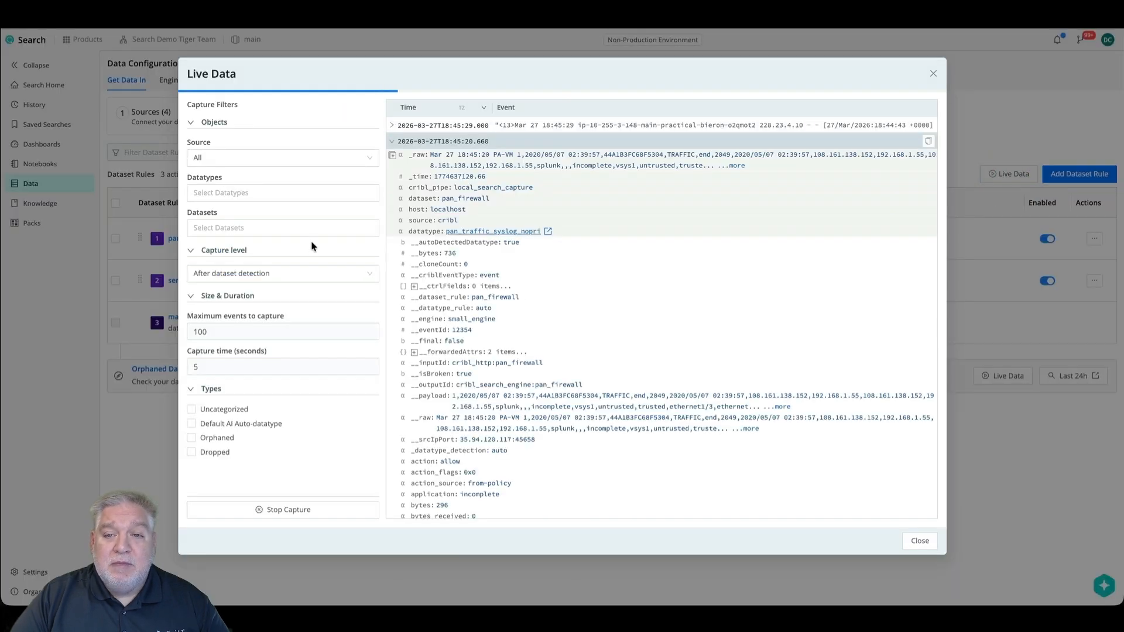
{"action": "left_click", "coordinate": [291, 158]}
{"action": "left_click", "coordinate": [244, 251]}
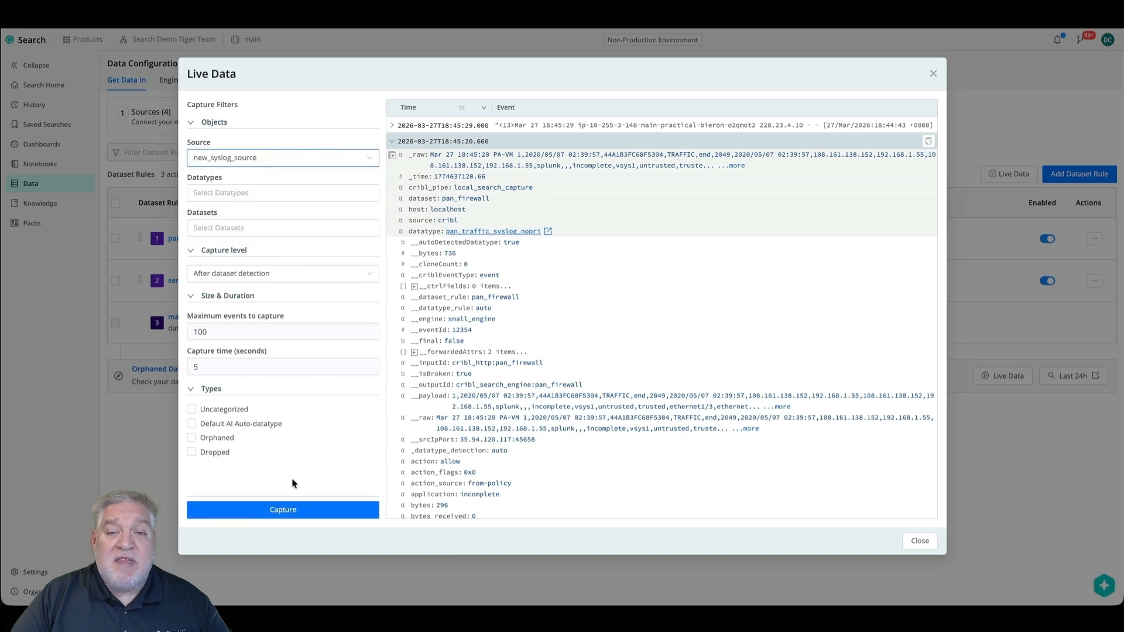
{"action": "left_click", "coordinate": [313, 509]}
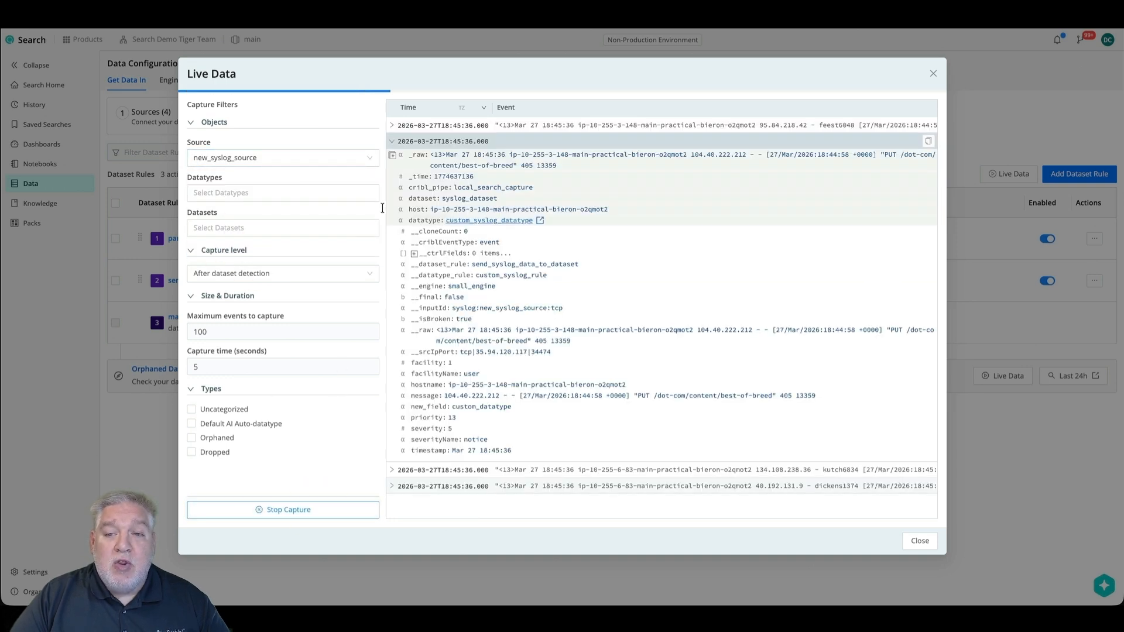
{"action": "left_click", "coordinate": [214, 274]}
{"action": "left_click", "coordinate": [182, 281]}
{"action": "left_click_drag", "start_coordinate": [497, 199], "coordinate": [435, 201]}
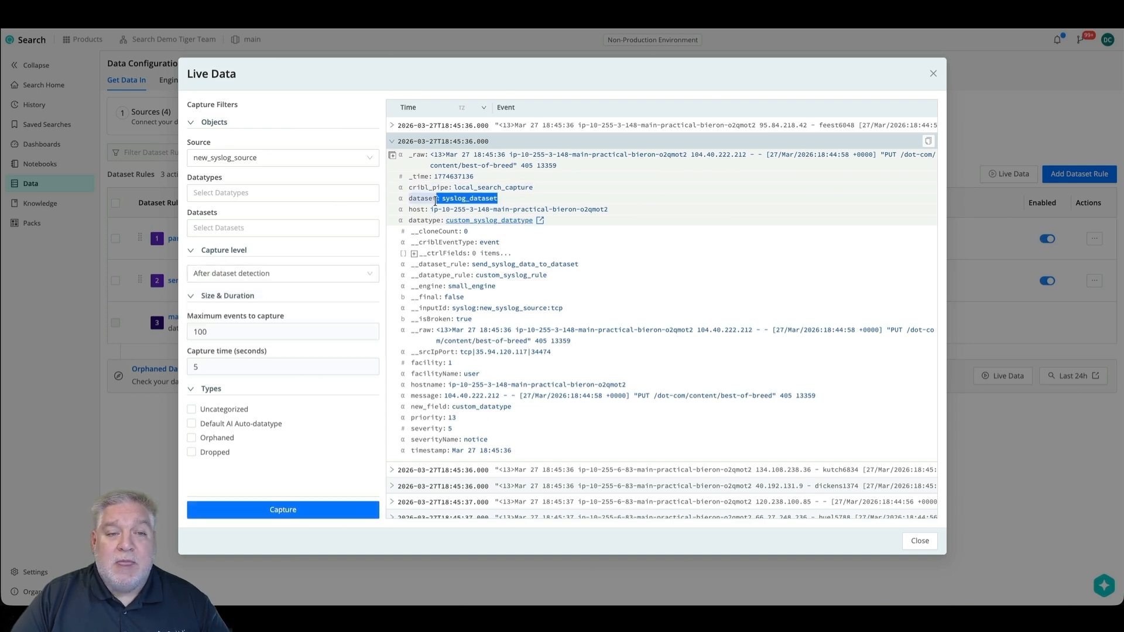
{"action": "left_click_drag", "start_coordinate": [535, 221], "coordinate": [443, 223]}
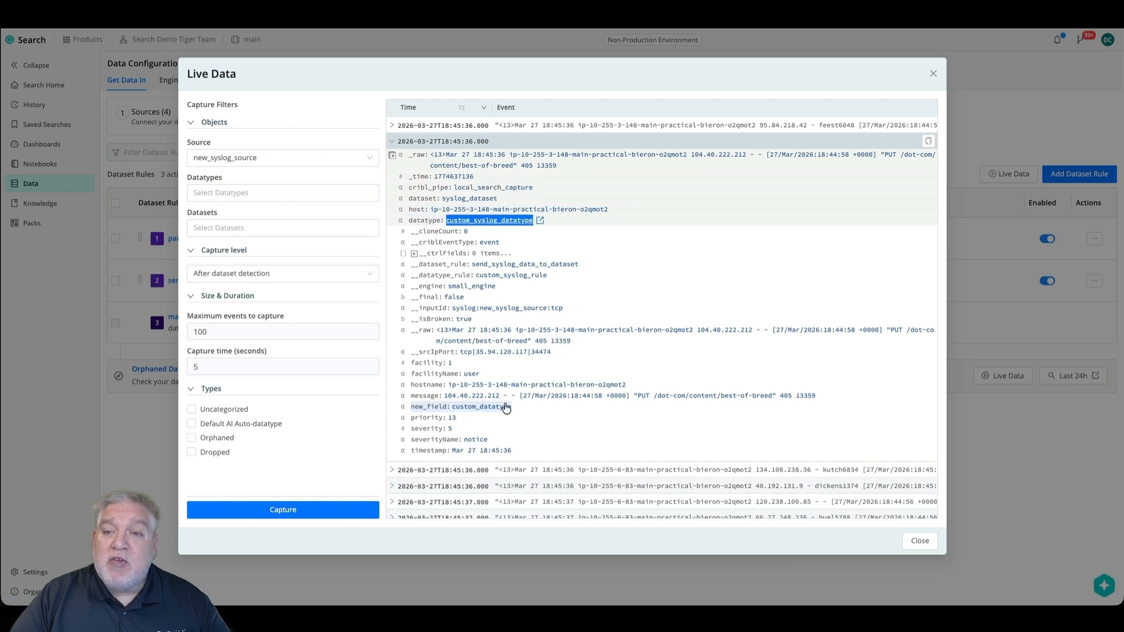
- Close the live data and search syslog_dataset from the search home over the last 5 minutes, limited to 1000 events
{"action": "left_click", "coordinate": [53, 87]}
{"action": "left_click", "coordinate": [53, 86]}
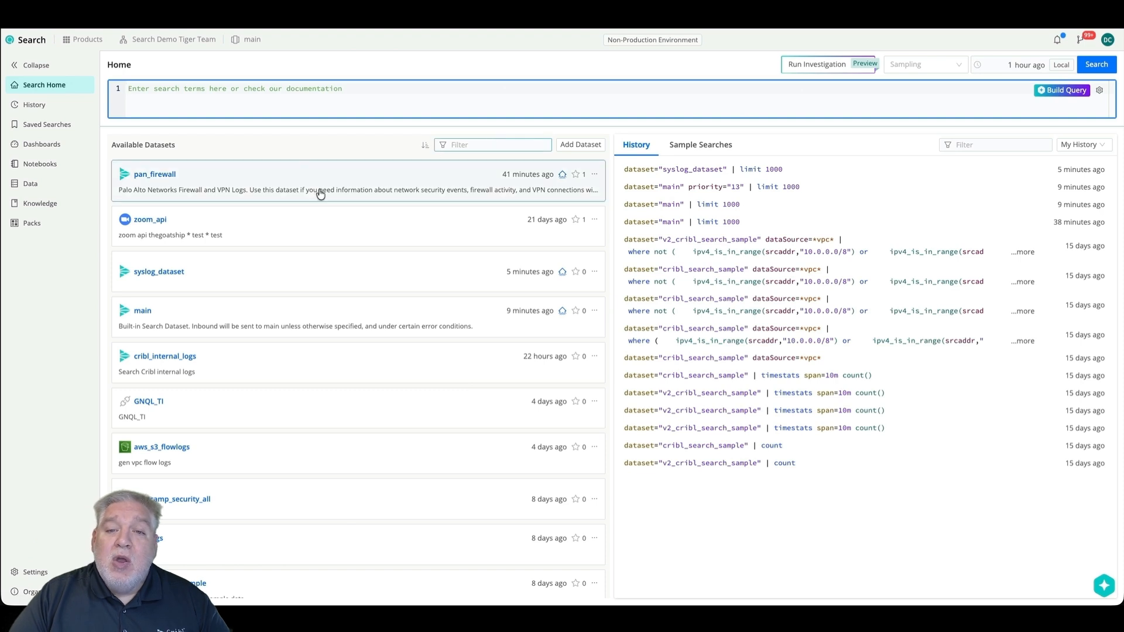
{"action": "left_click", "coordinate": [163, 271]}
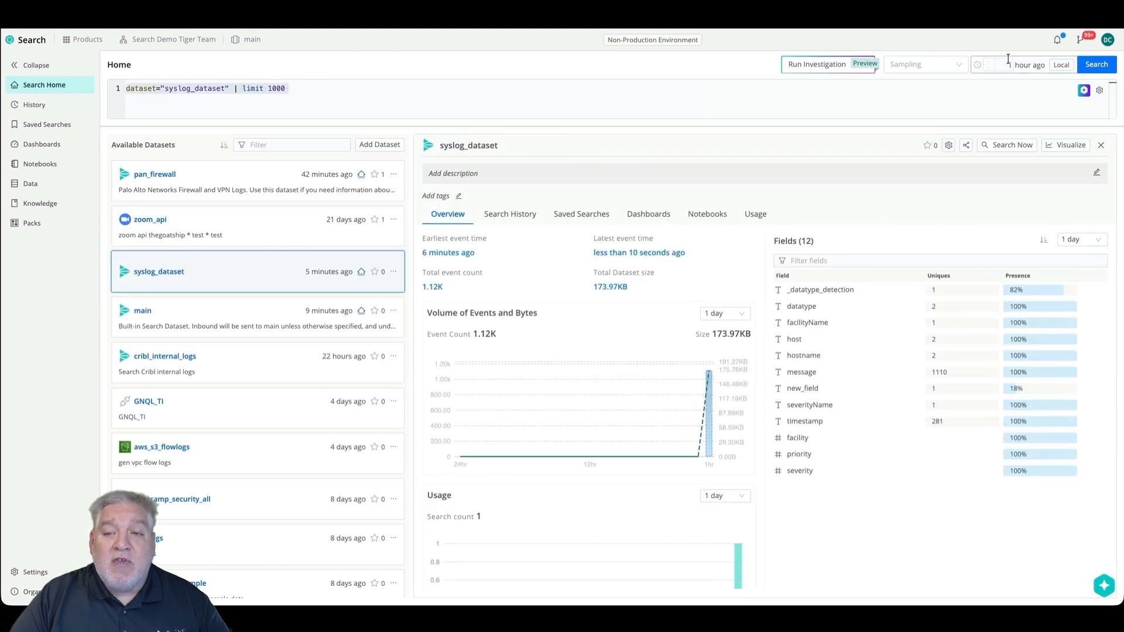
{"action": "left_click", "coordinate": [1023, 63]}
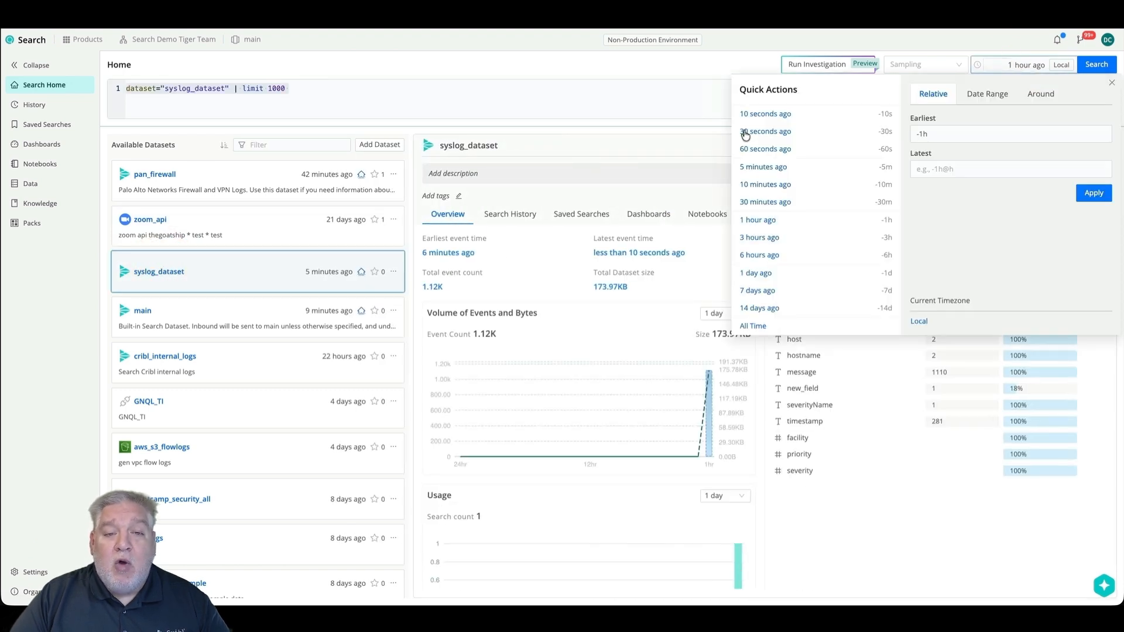
{"action": "left_click", "coordinate": [757, 169]}
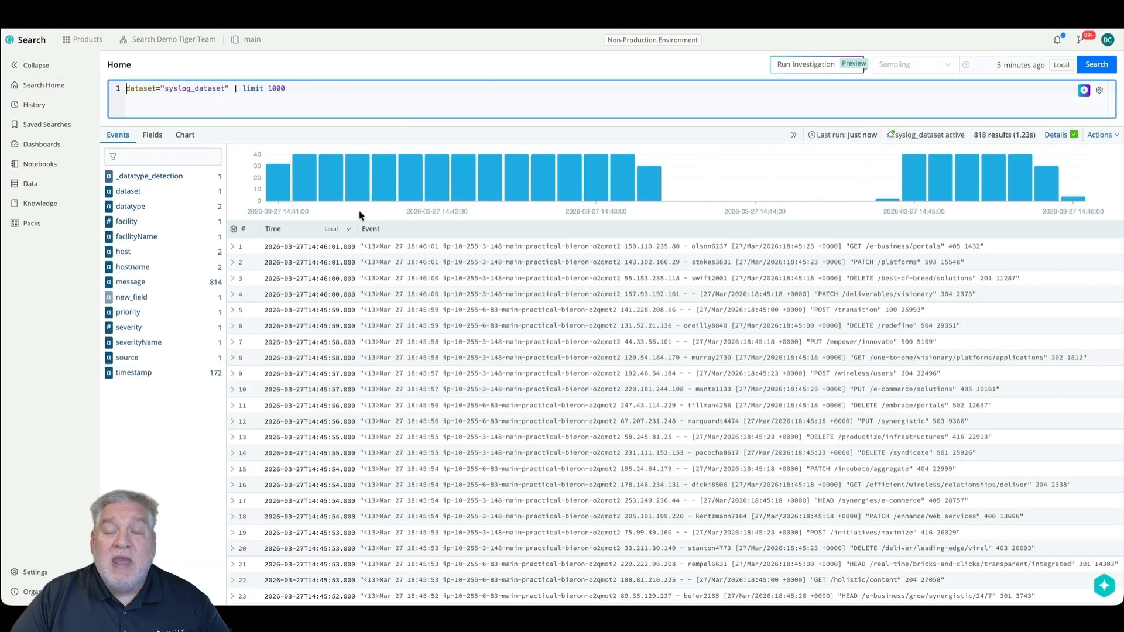
- Expand the first event in the search results and check its new_field and datatype fields
{"action": "left_click", "coordinate": [234, 248]}
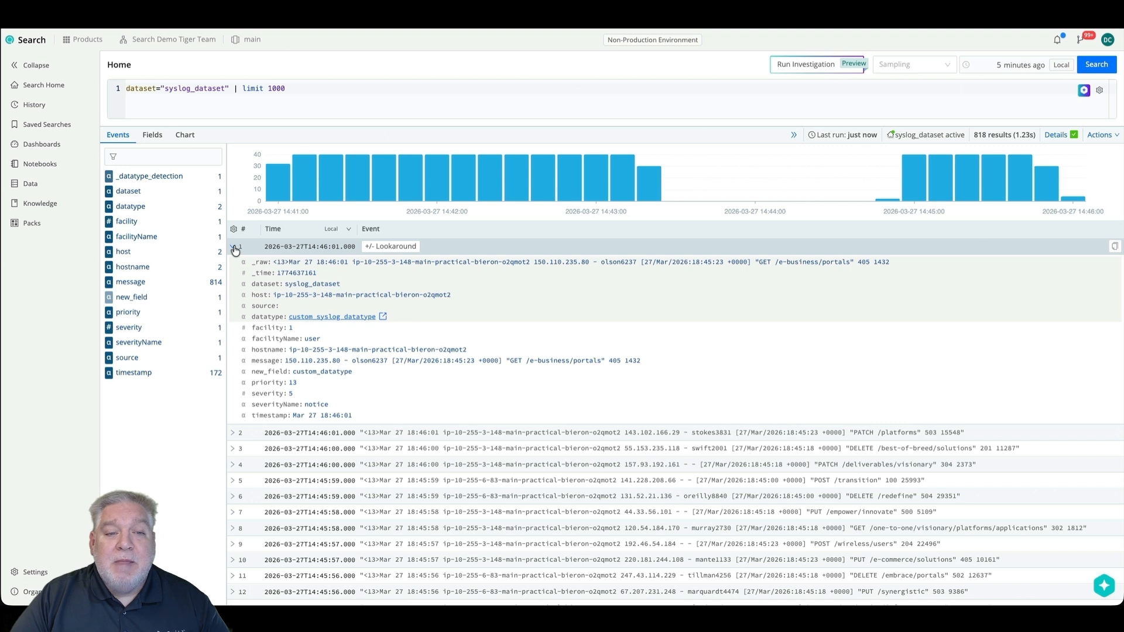
{"action": "left_click_drag", "start_coordinate": [352, 372], "coordinate": [250, 374]}
{"action": "left_click_drag", "start_coordinate": [401, 318], "coordinate": [251, 319]}
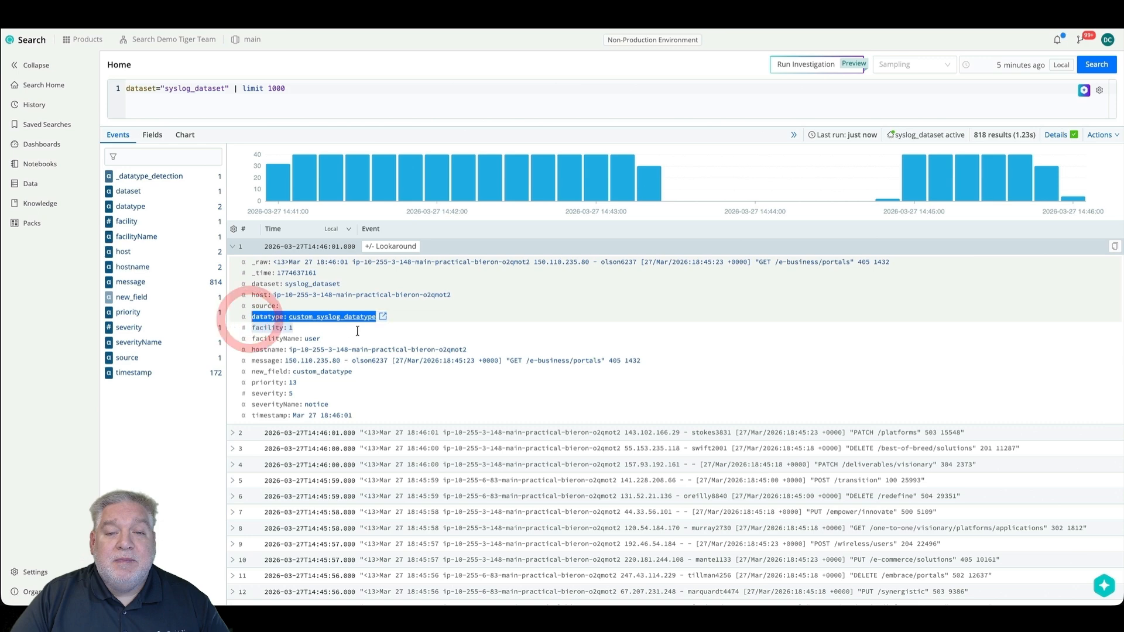
{"action": "left_click", "coordinate": [323, 141]}
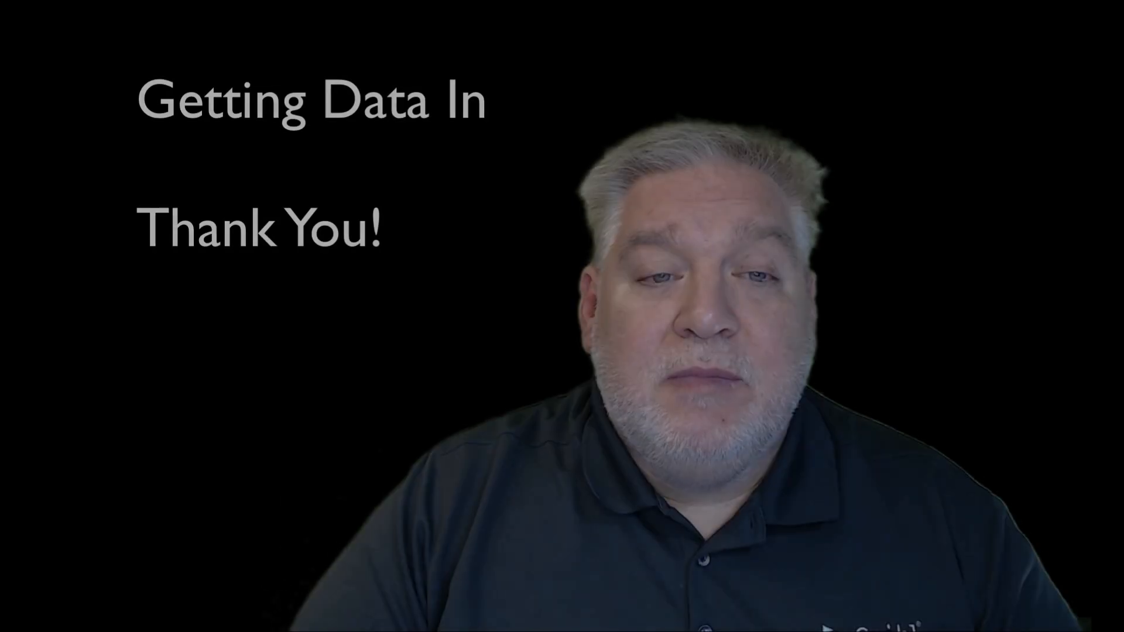